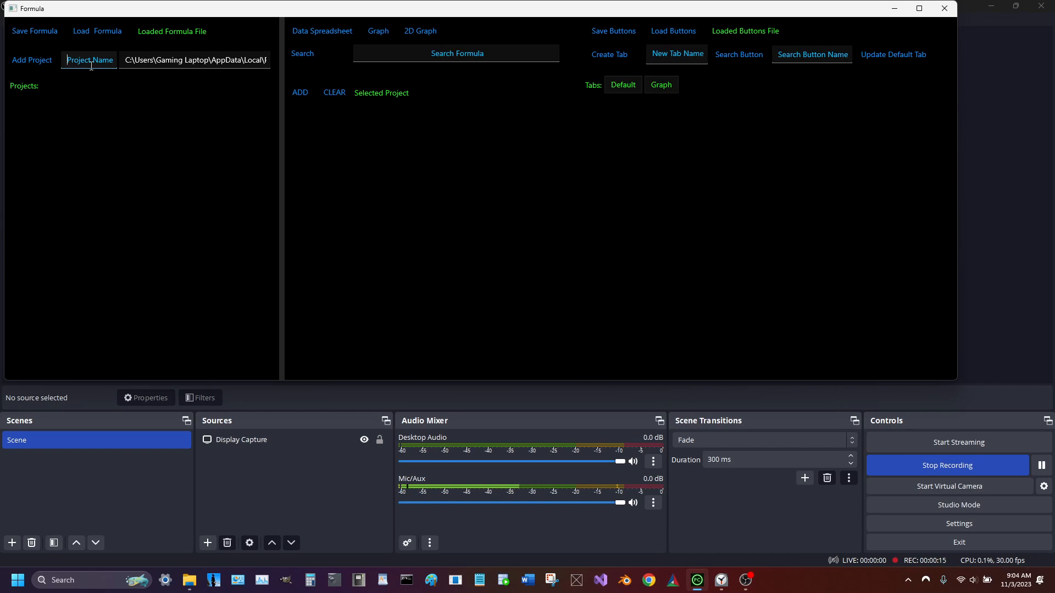
Step: Create a project named Tutorial and select it as the active project
text(Tutorial)
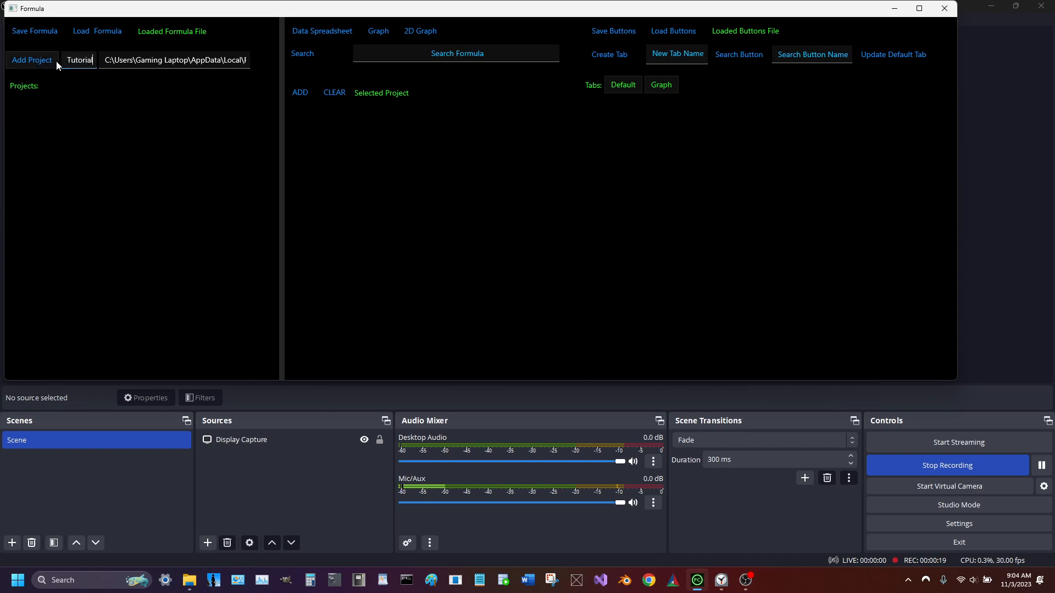
click(41, 64)
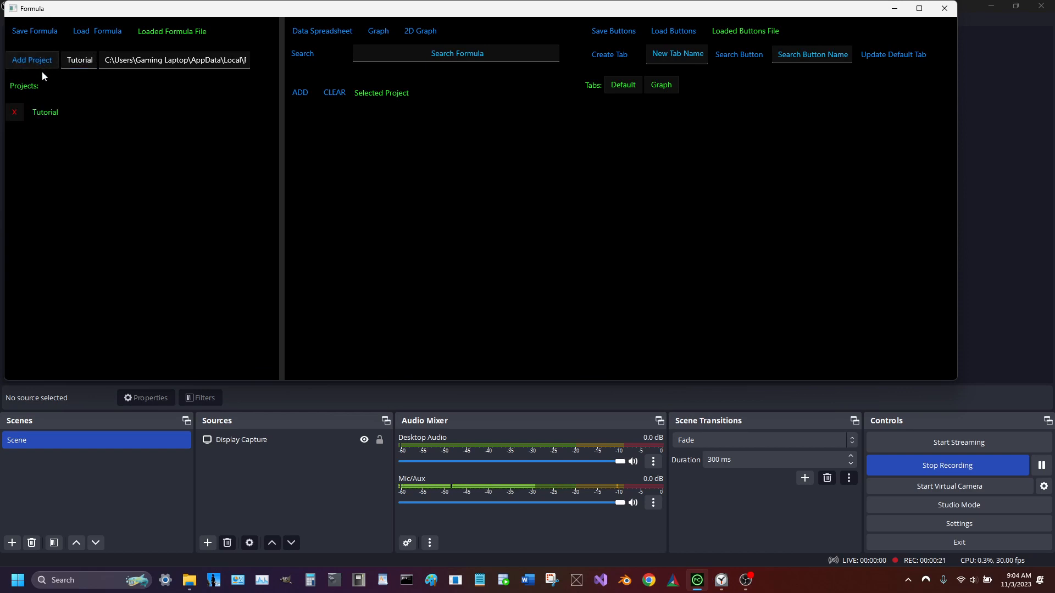
click(44, 113)
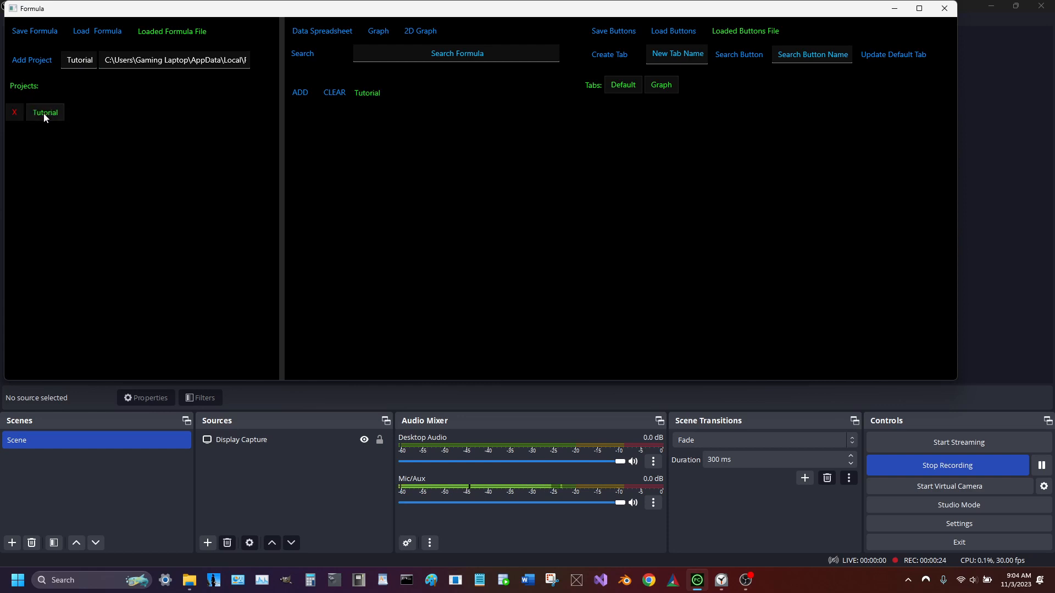
Step: Add nine blank formula entries to the Tutorial project
click(302, 94)
click(301, 94)
click(301, 95)
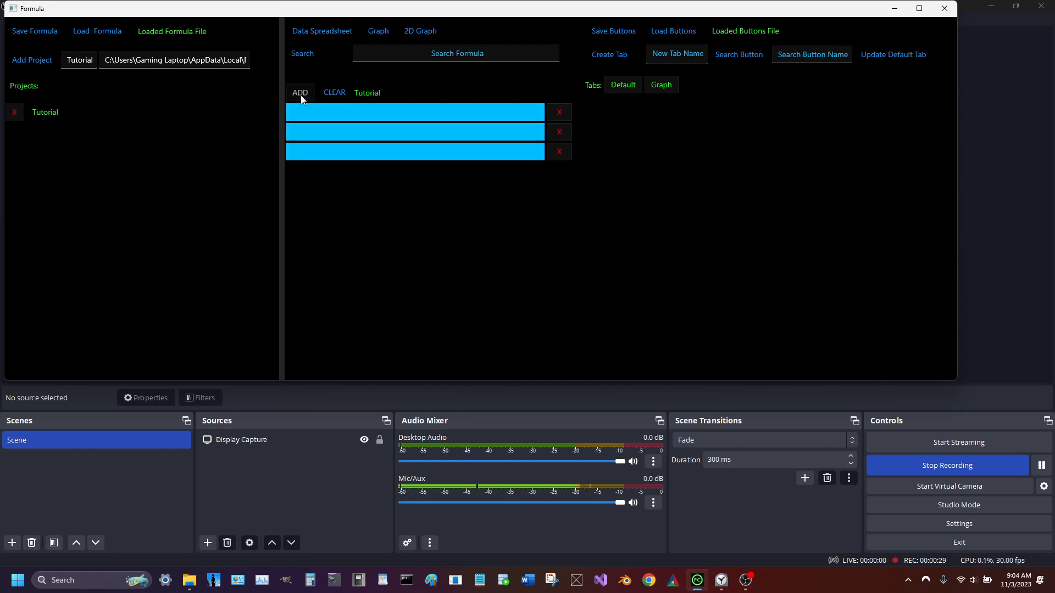
click(301, 94)
click(301, 94)
click(301, 95)
click(301, 94)
click(301, 94)
click(301, 94)
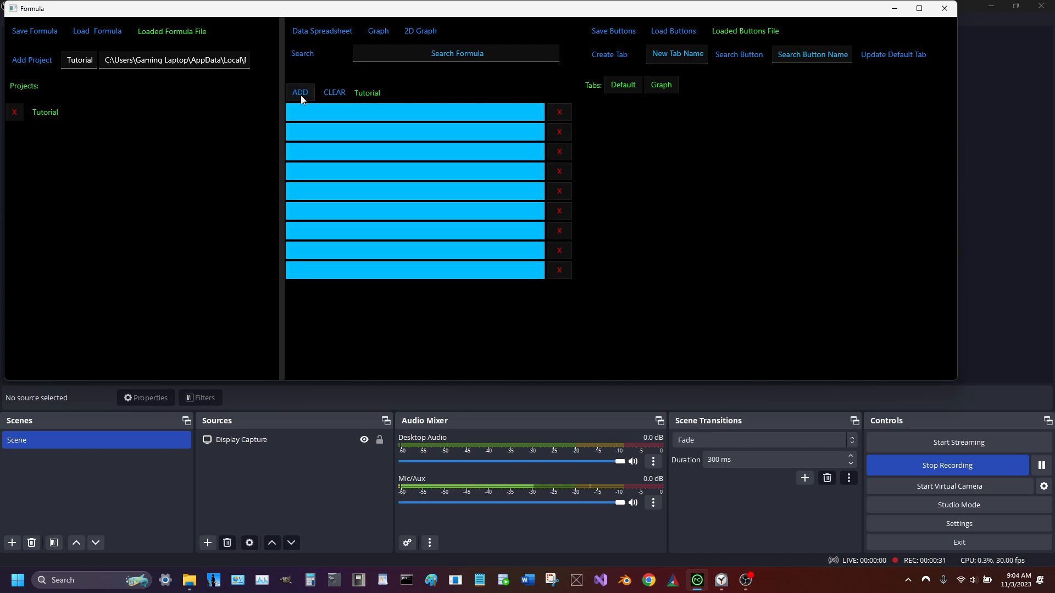
Step: Expand the first blank formula entry and name it "expressions"
click(421, 119)
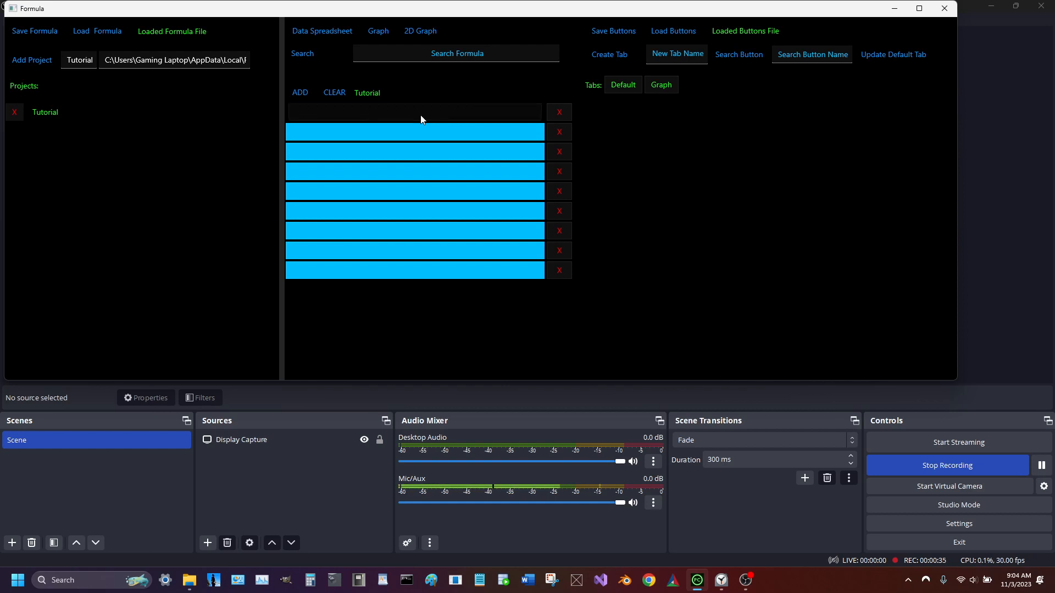
click(420, 115)
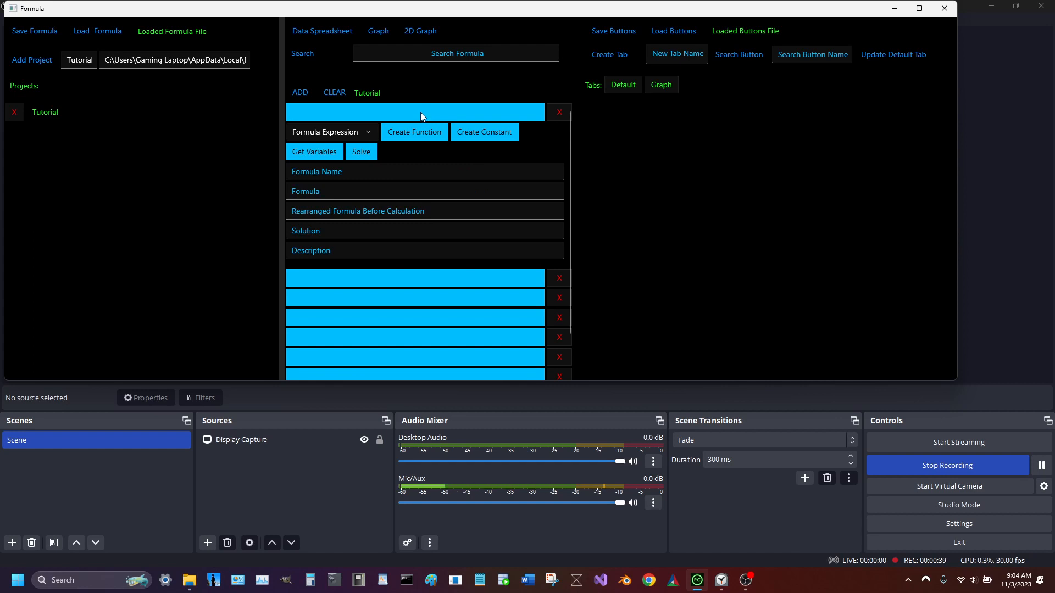
click(374, 172)
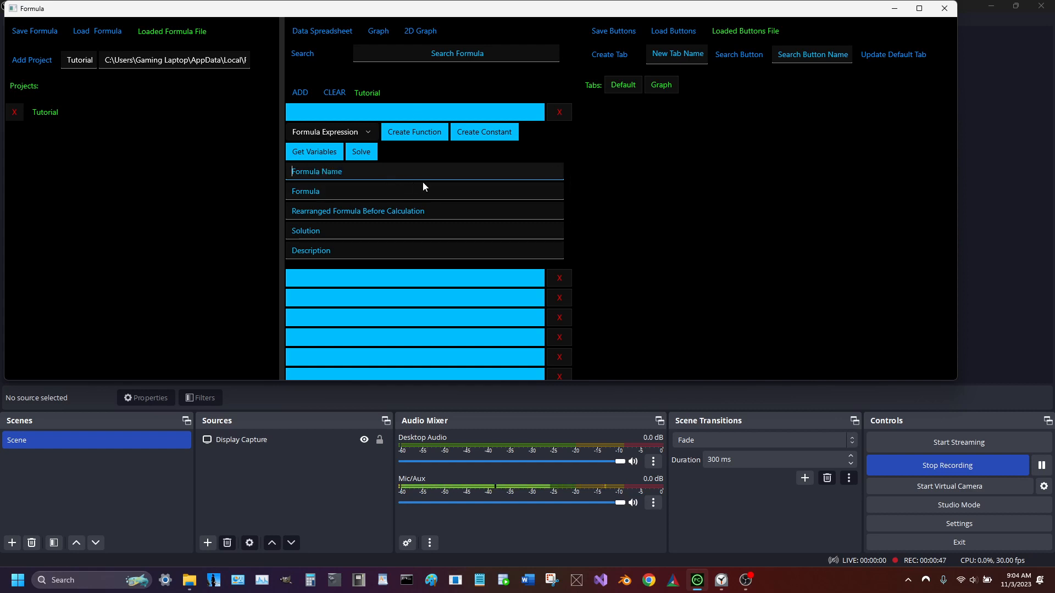
text(exp)
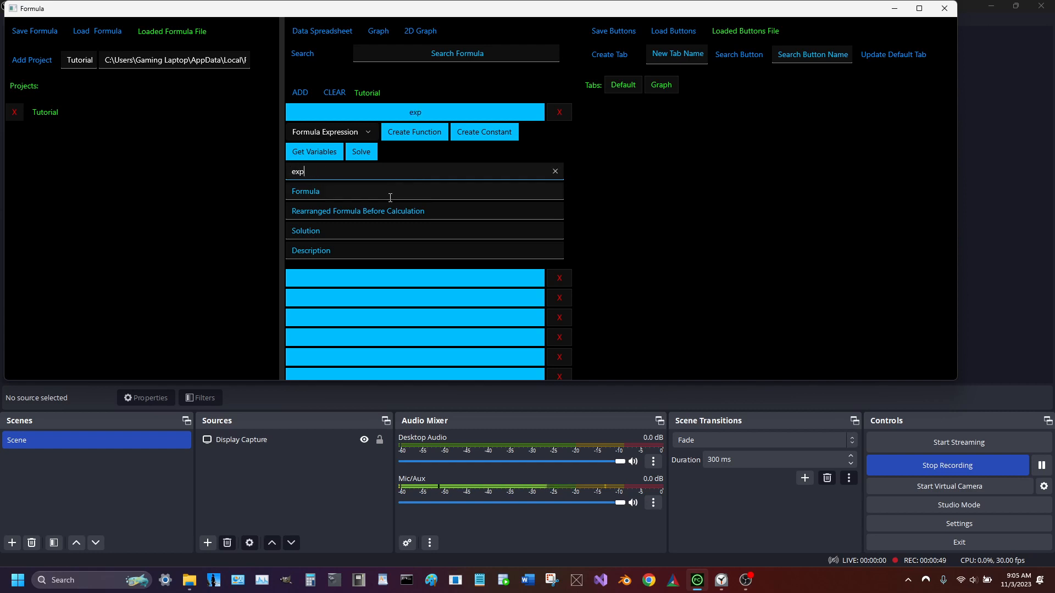
text(ressions)
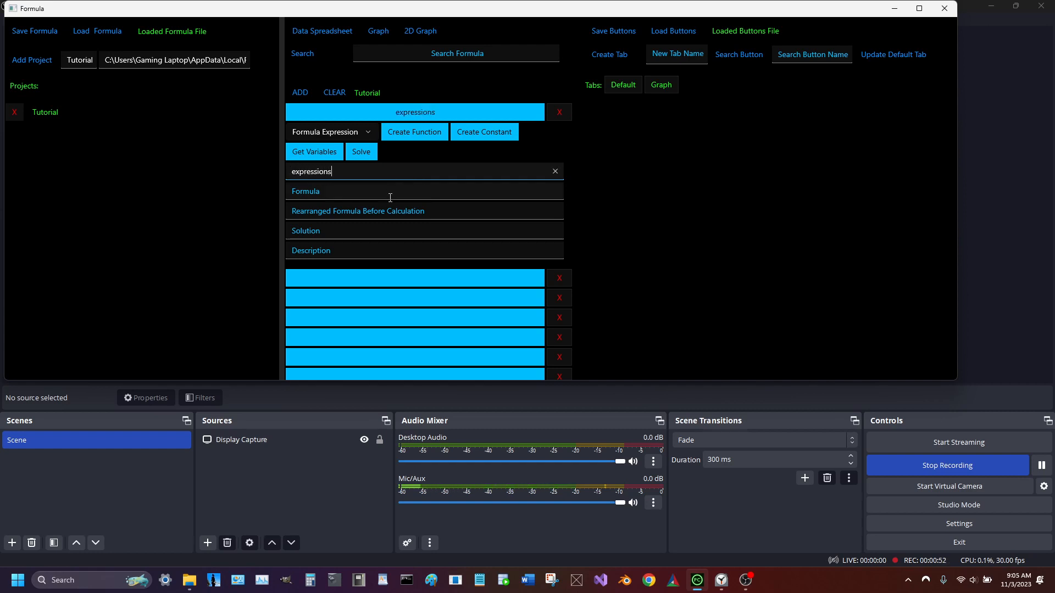
Step: Enter 1+1 as the formula of the expressions entry, solve it and collapse the entry
click(392, 195)
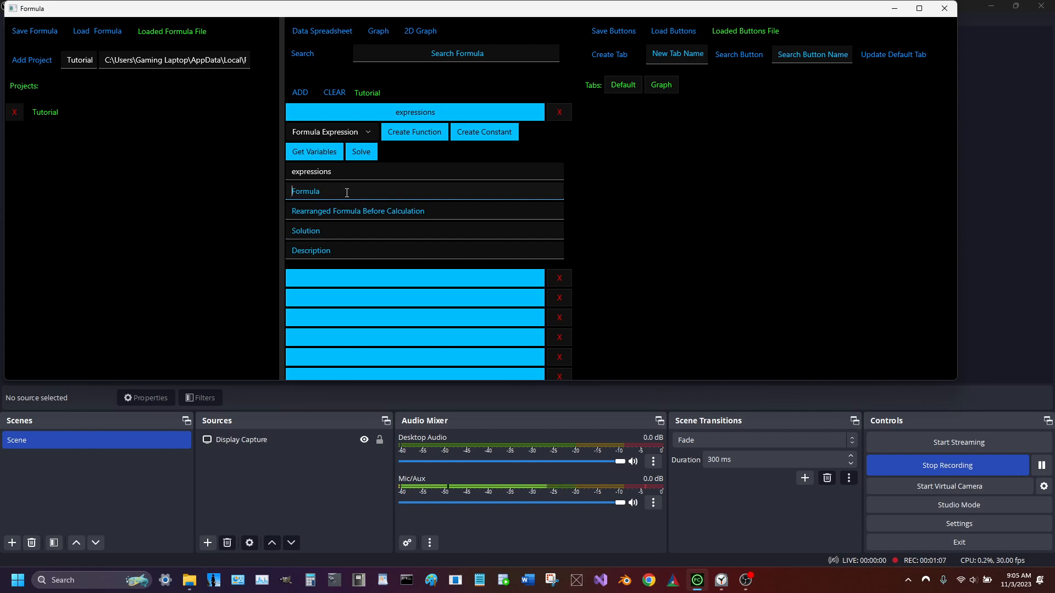
text(1+1)
click(325, 157)
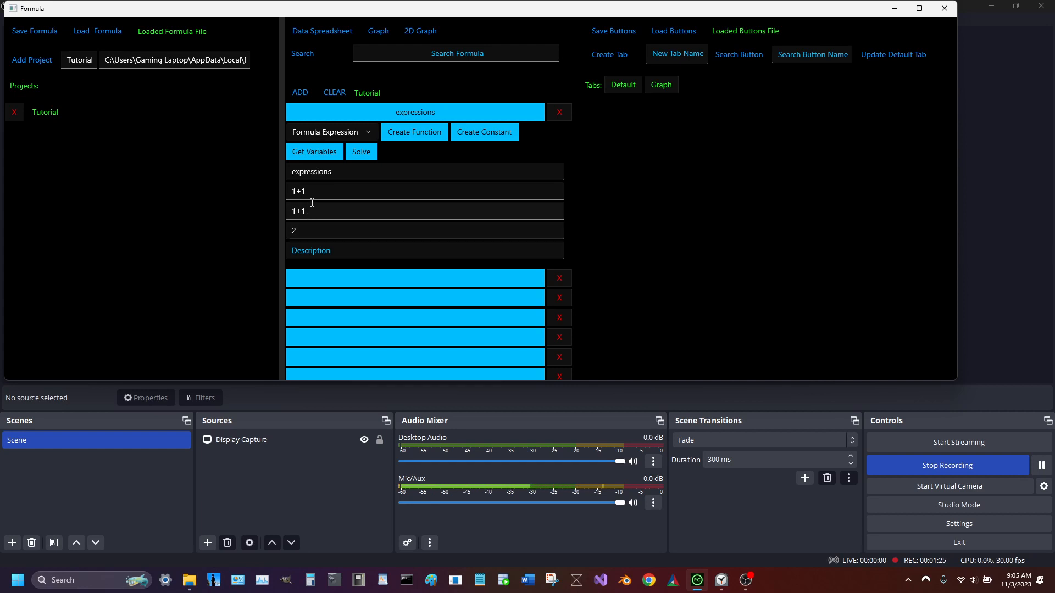
click(400, 113)
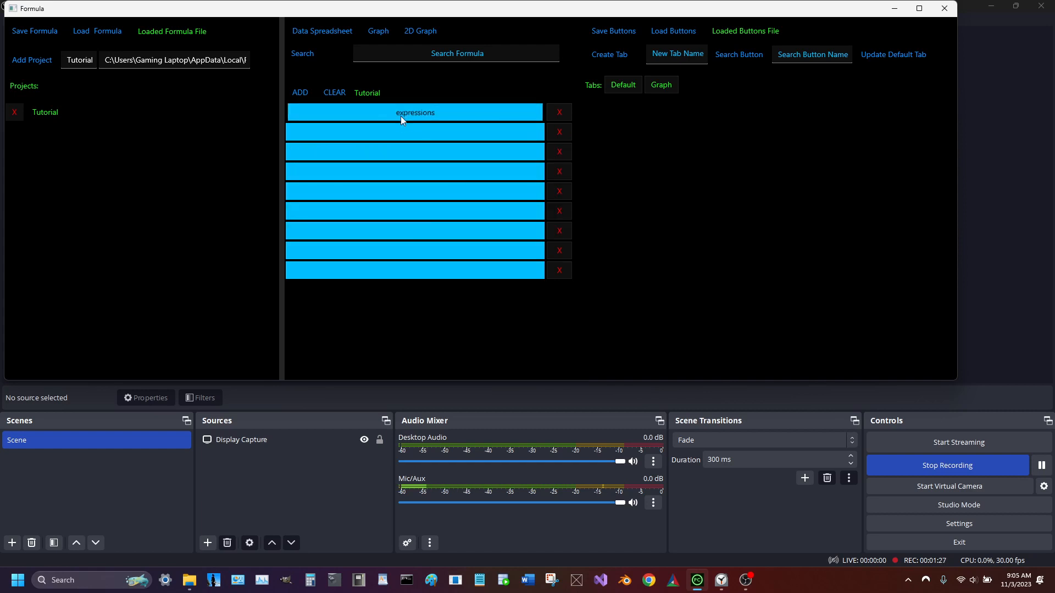
Step: Expand the second formula entry and name it "single variable expression"
click(401, 130)
click(381, 195)
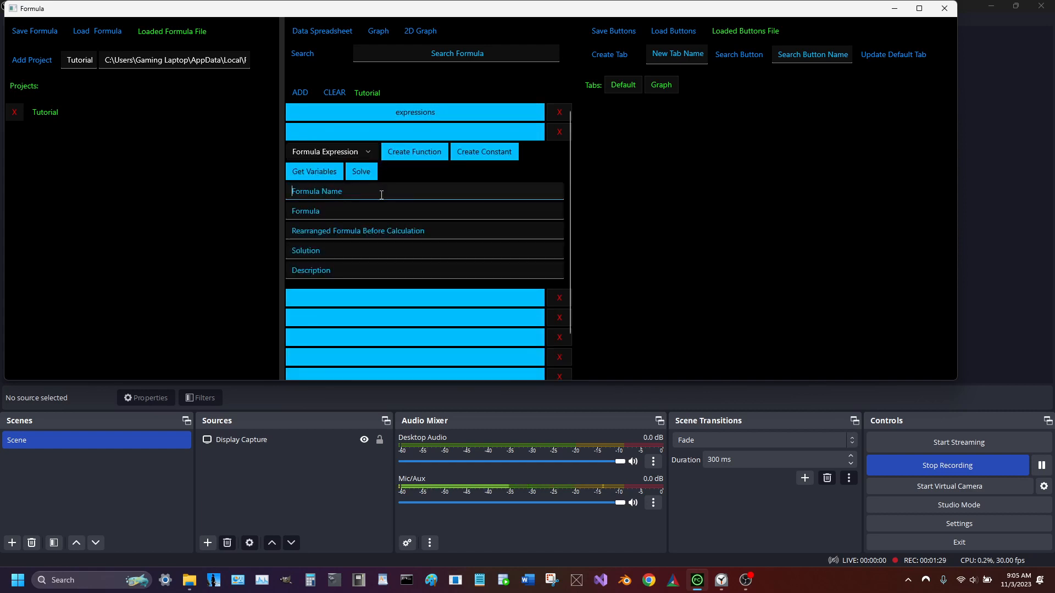
text(ex)
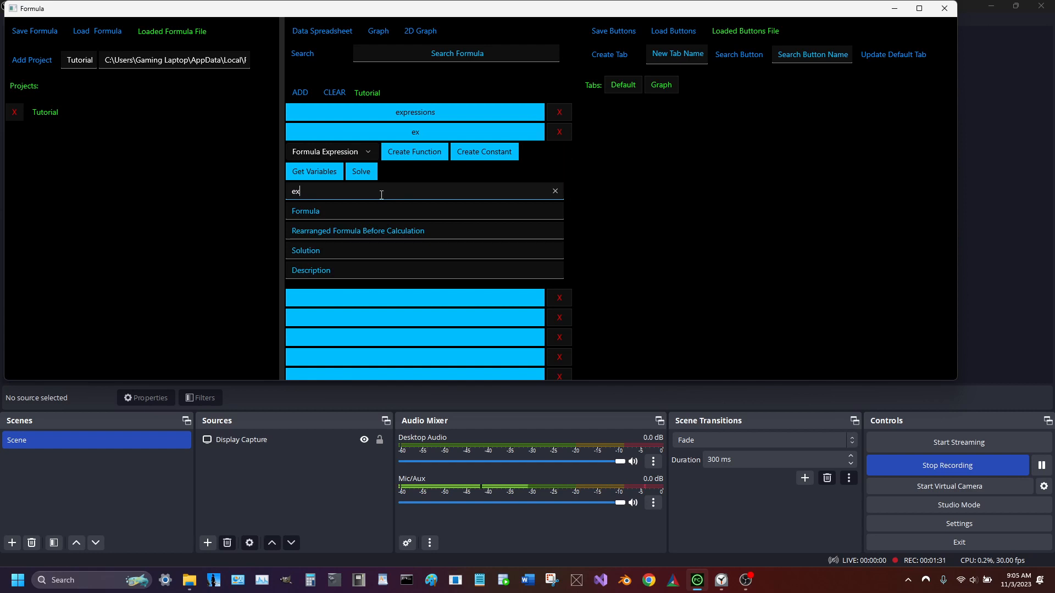
key(BackSpace)
key(BackSpace)
text(single vari)
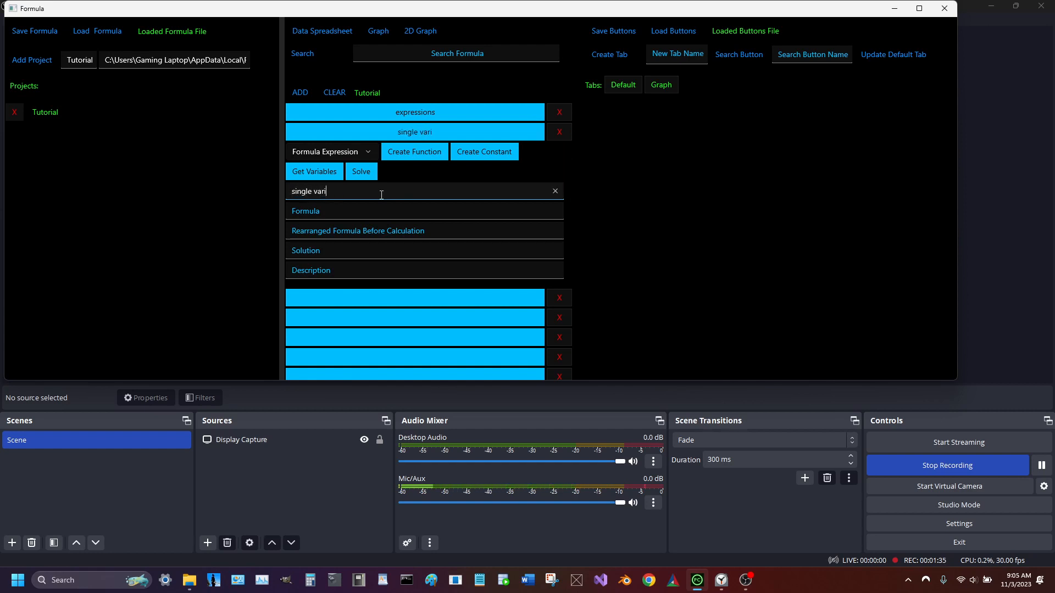
text(able expression)
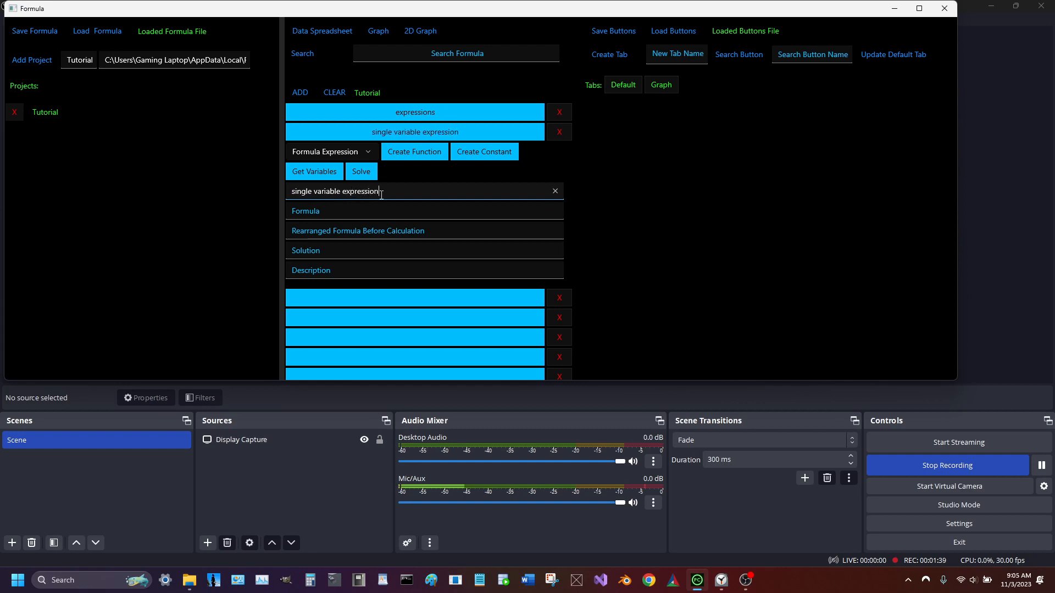
Step: Enter a+1 as the formula of the single variable expression and retrieve its variables
click(382, 207)
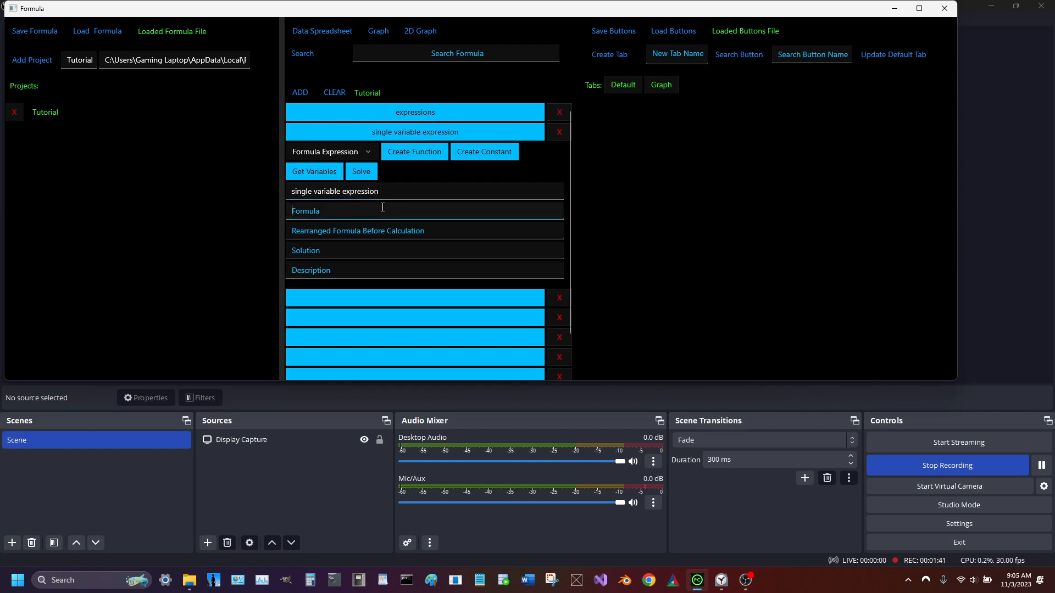
text(a+1)
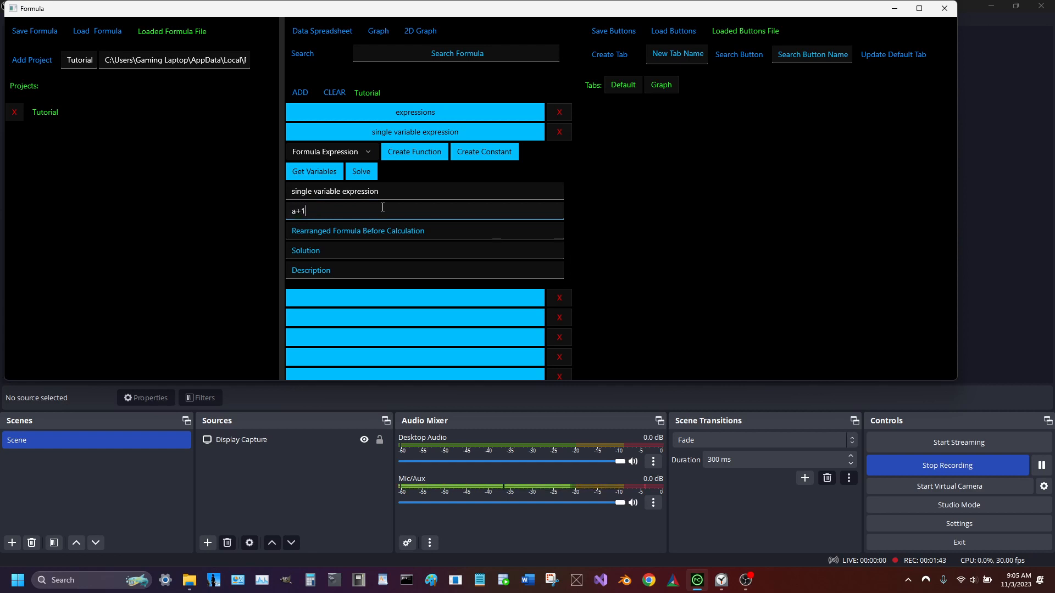
click(324, 171)
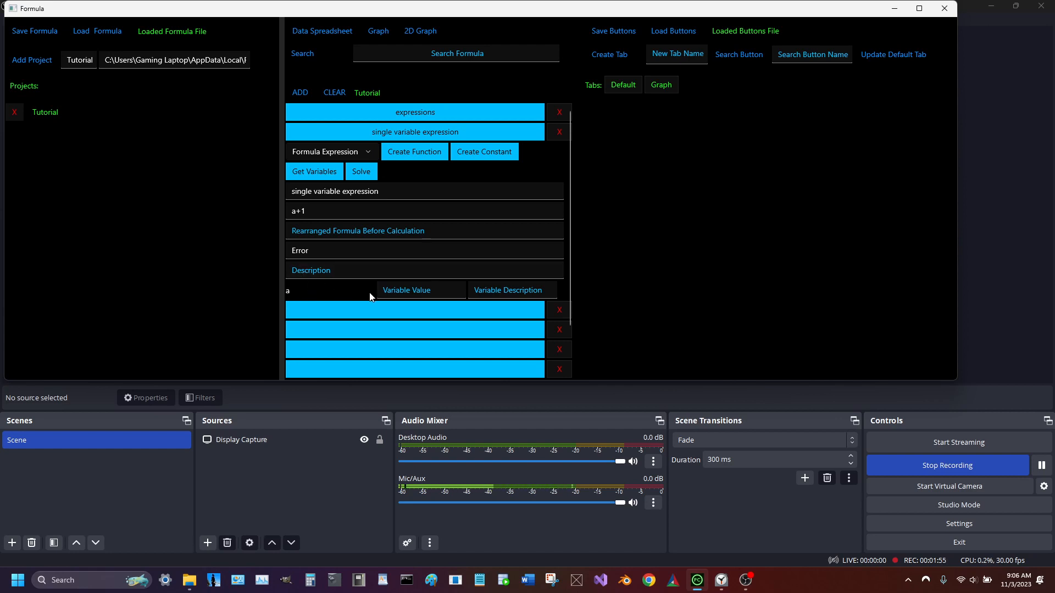
Step: Describe variable a as "number of apples", set its value to 9 and solve the formula
click(505, 291)
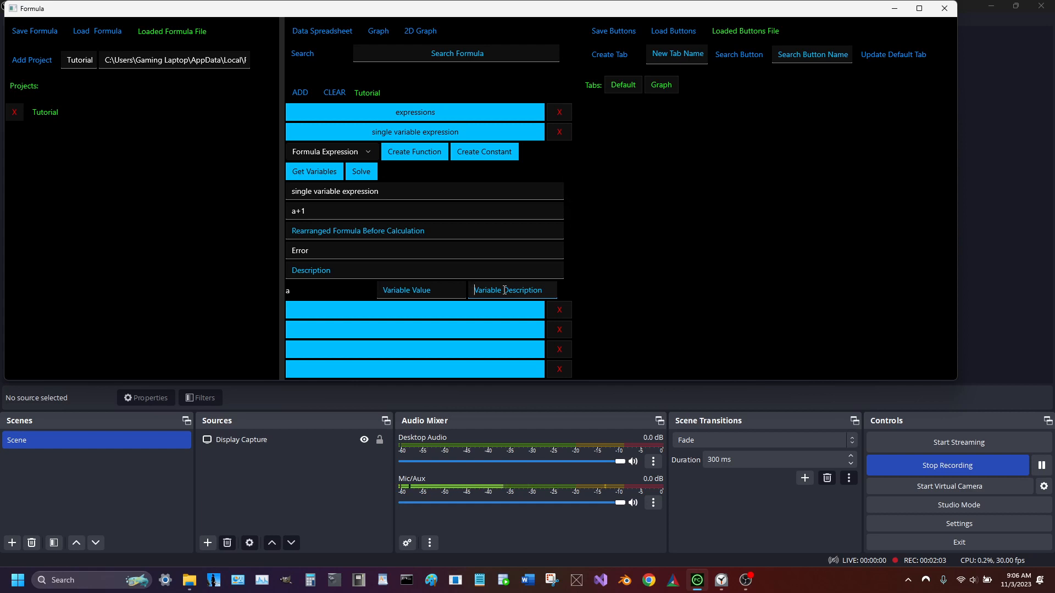
text(numb)
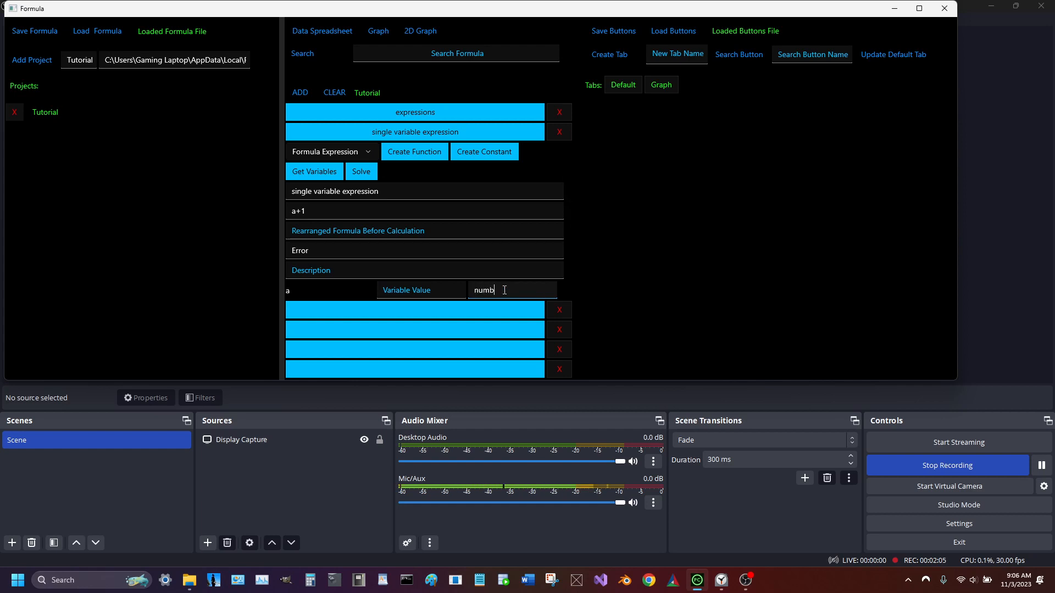
text(er of )
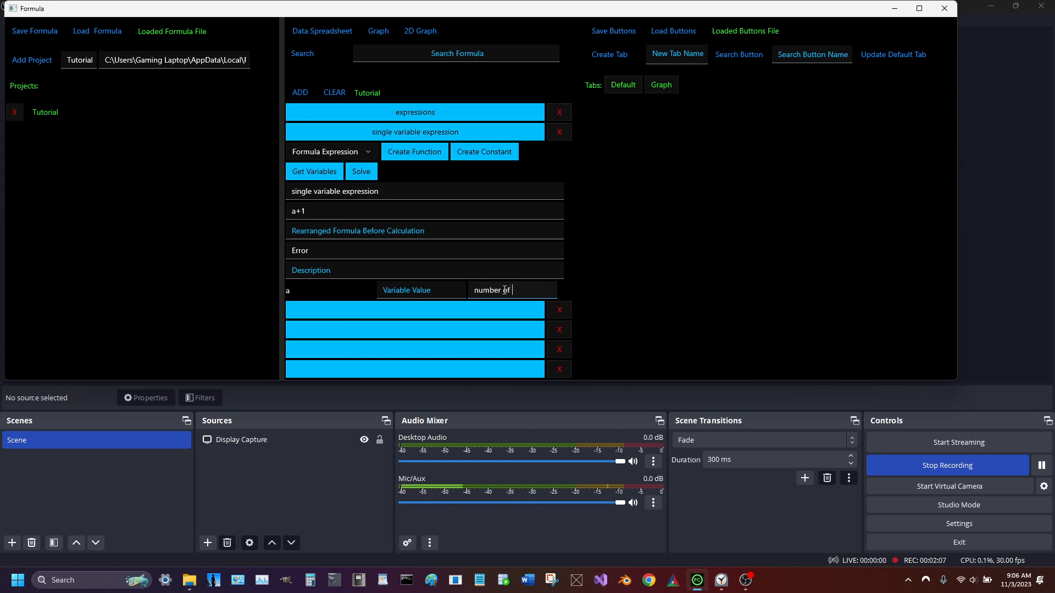
text(apples)
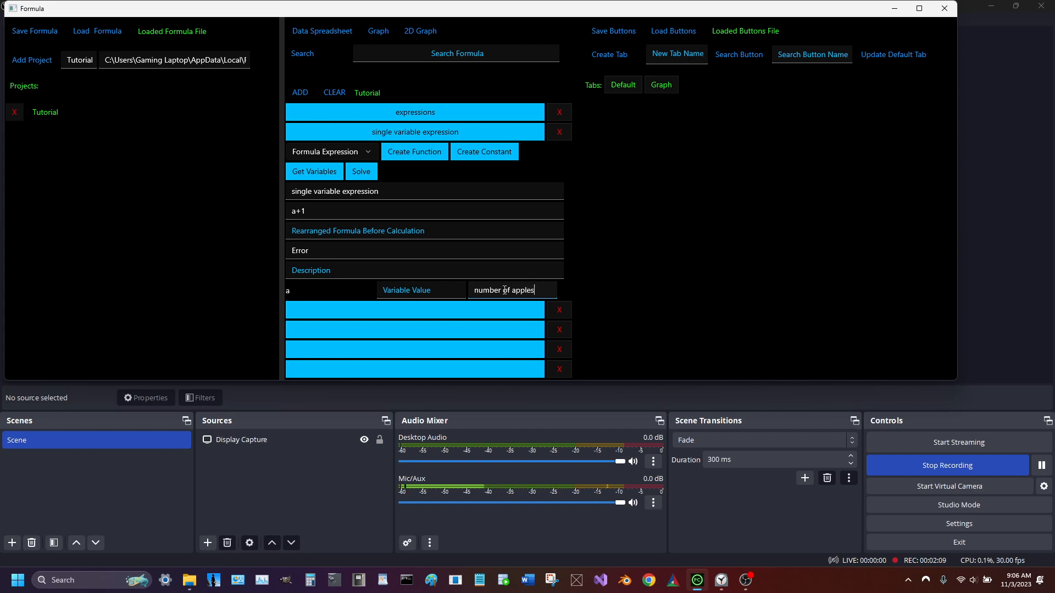
click(418, 291)
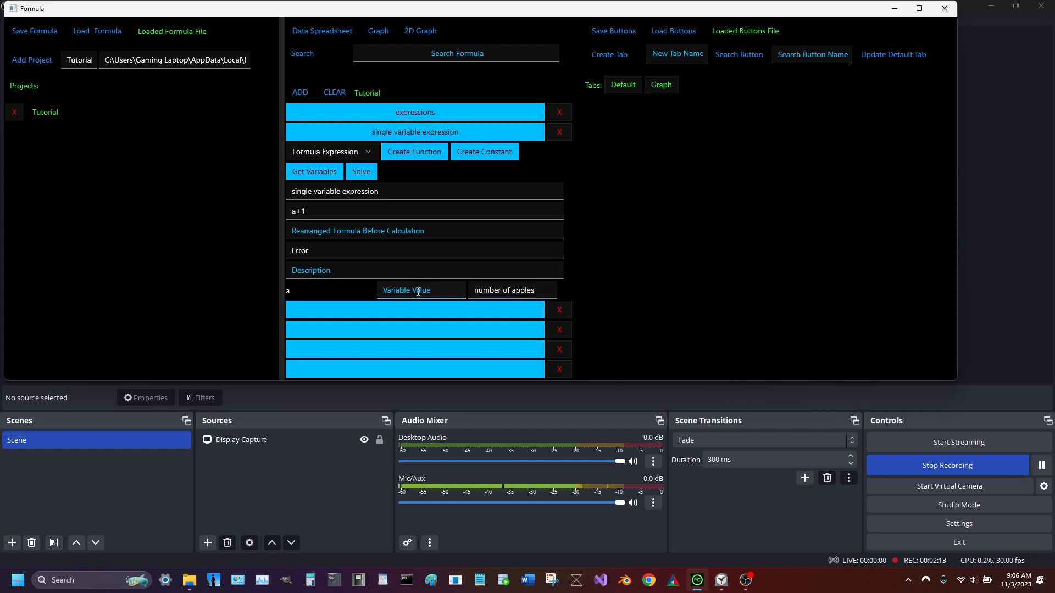
text(9)
click(361, 174)
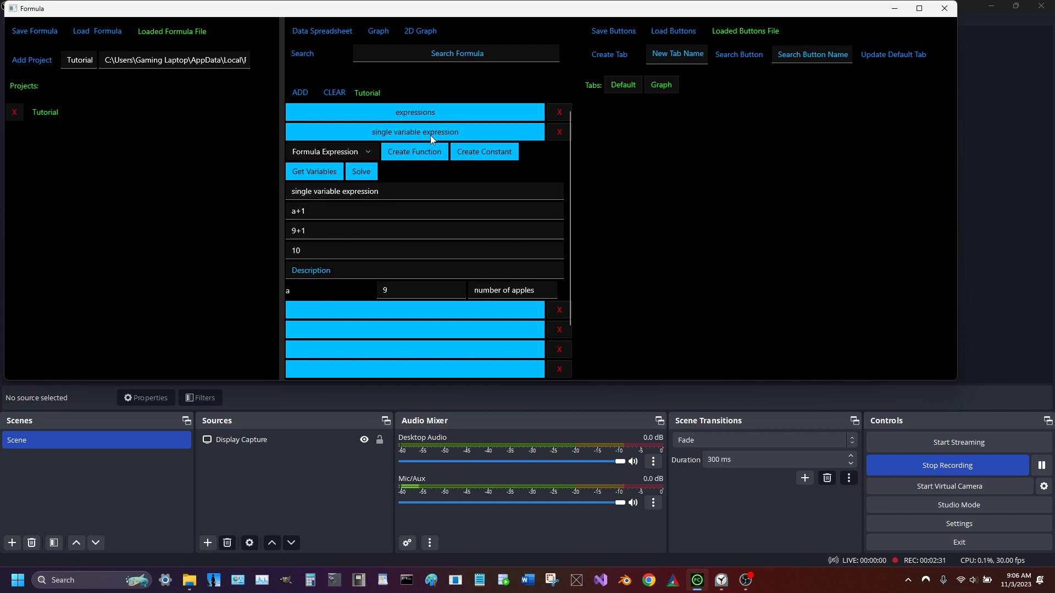
Step: Copy the second entry's name into the third formula entry and change it to "multiple variable expression"
drag(407, 191, 254, 189)
key(ctrl+c)
click(411, 130)
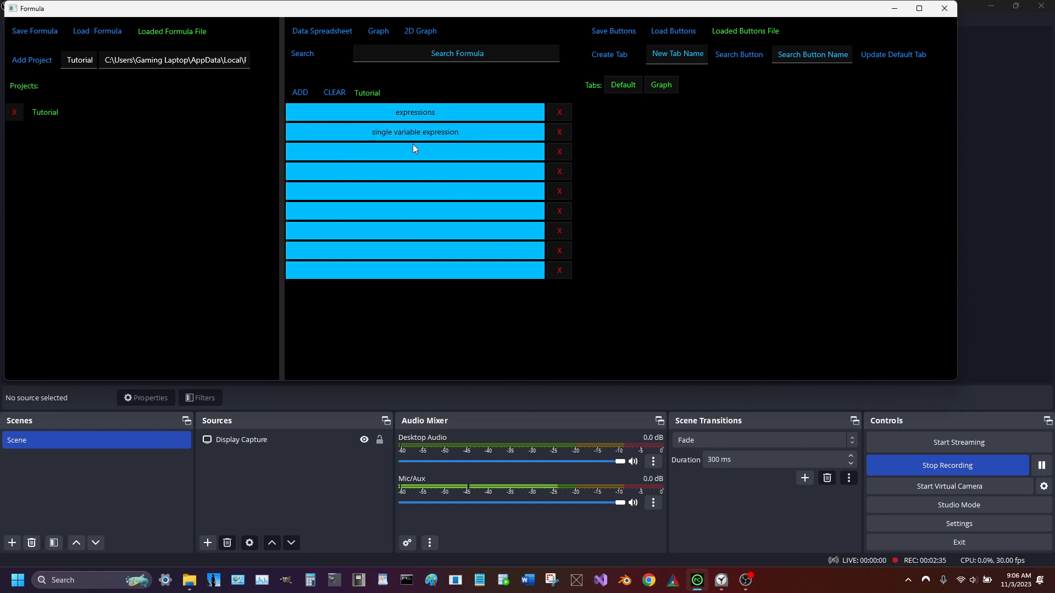
click(413, 150)
click(408, 214)
key(ctrl+v)
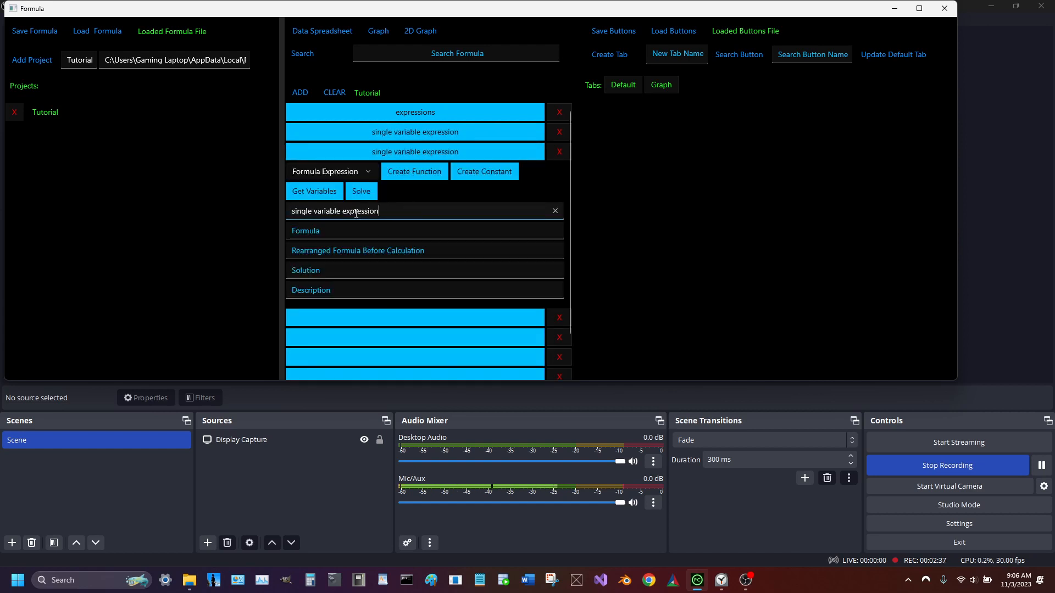
drag(316, 212, 290, 214)
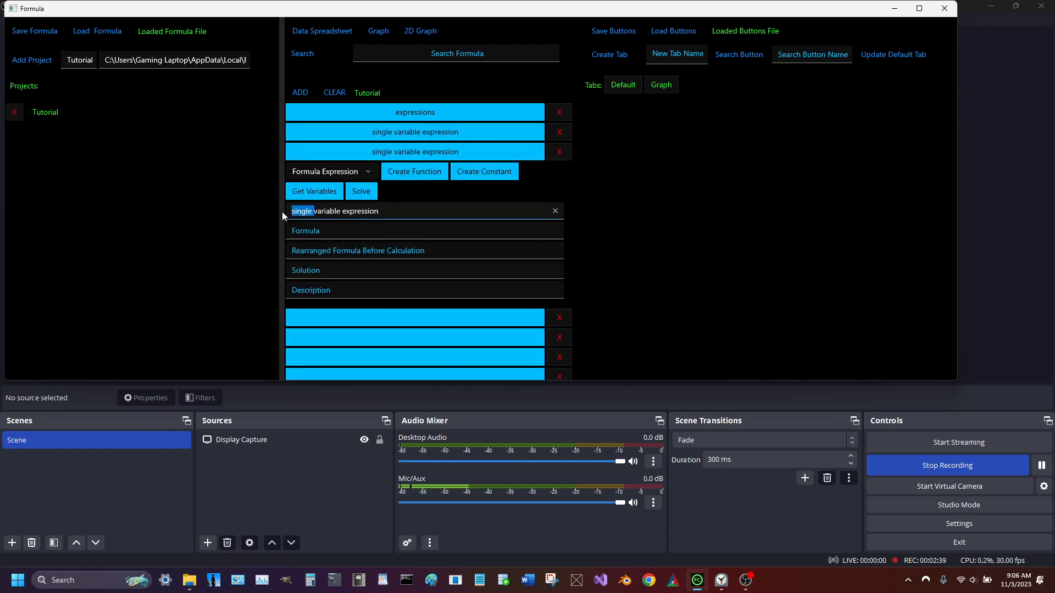
key(BackSpace)
text(multiple)
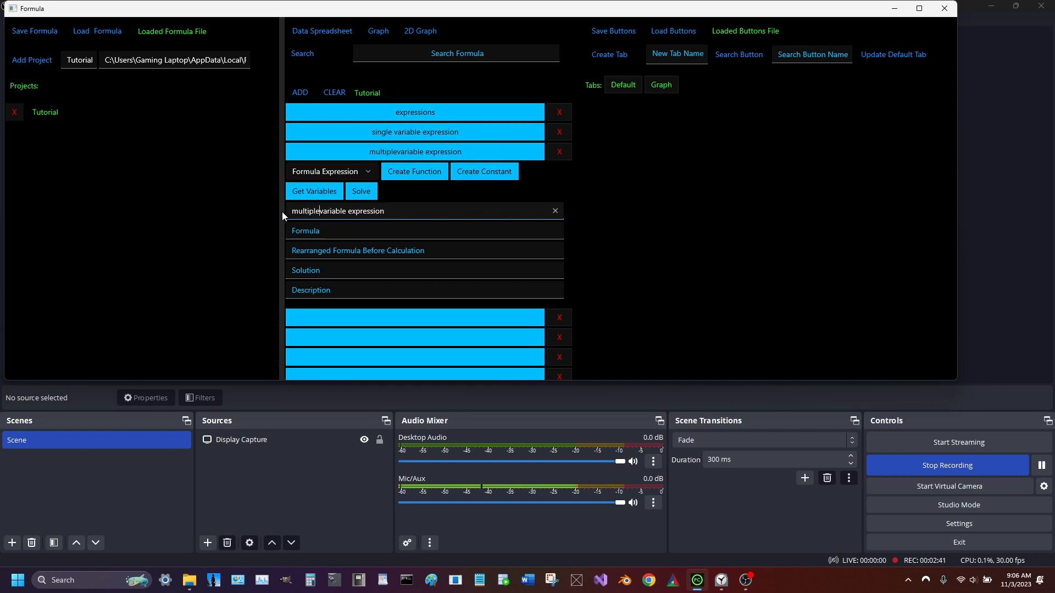
Step: Enter a+b+1 as the formula of the multiple variable expression and retrieve its variables
click(324, 232)
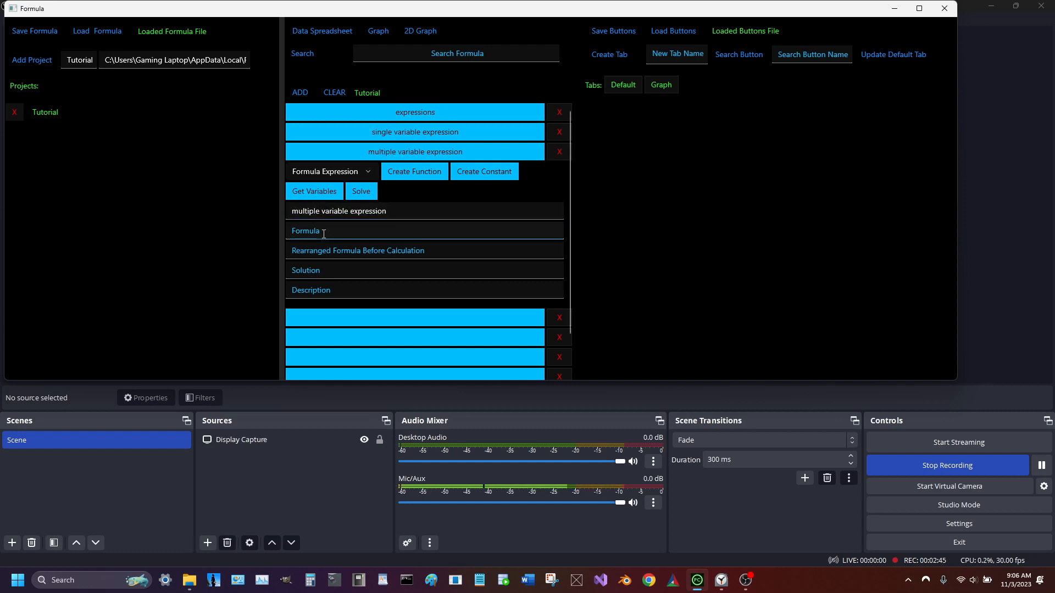
text(a)
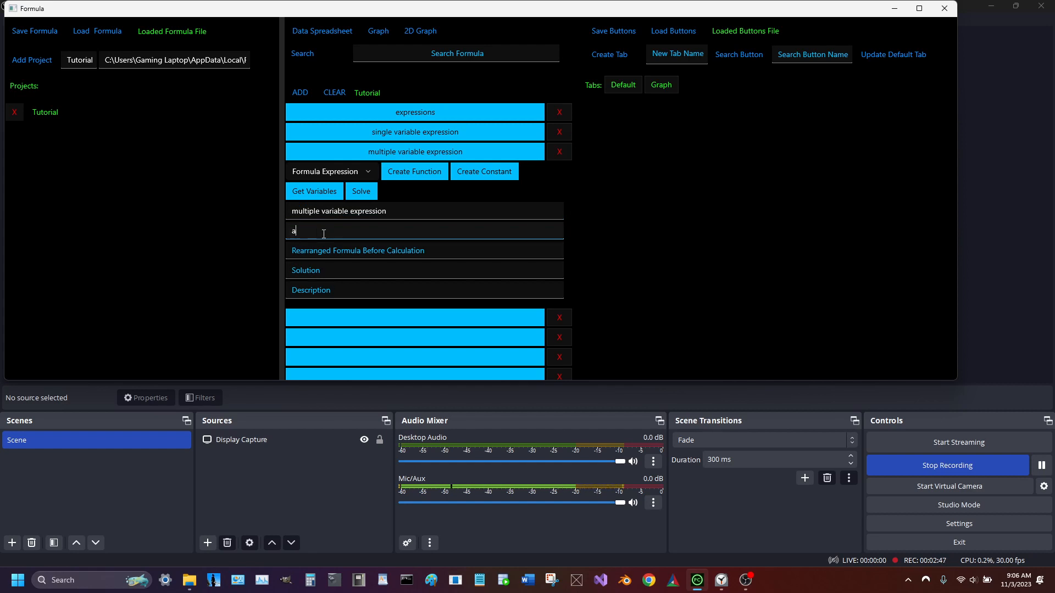
text(+b =)
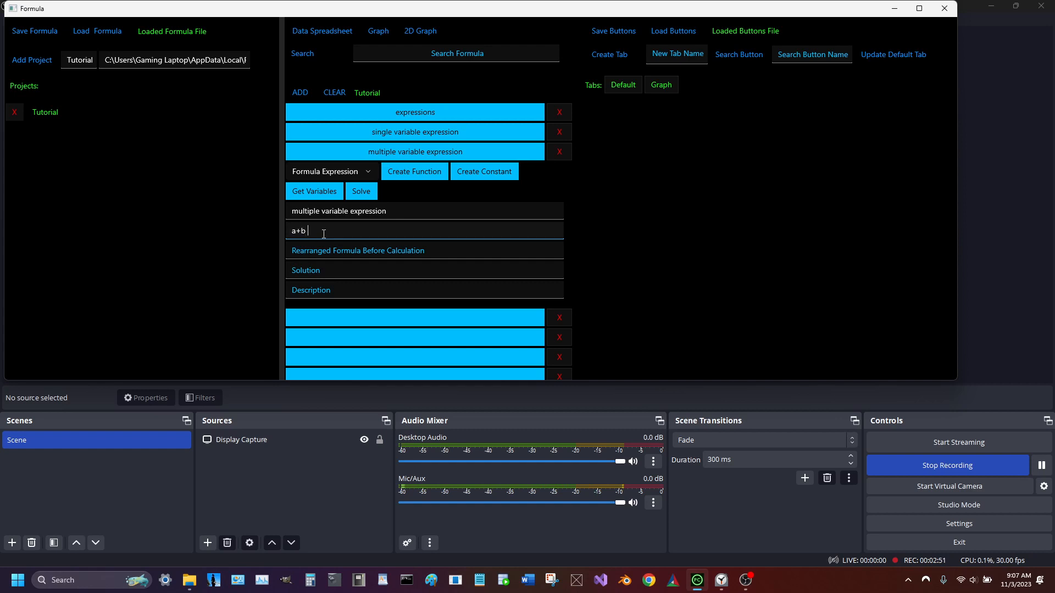
key(BackSpace)
key(BackSpace)
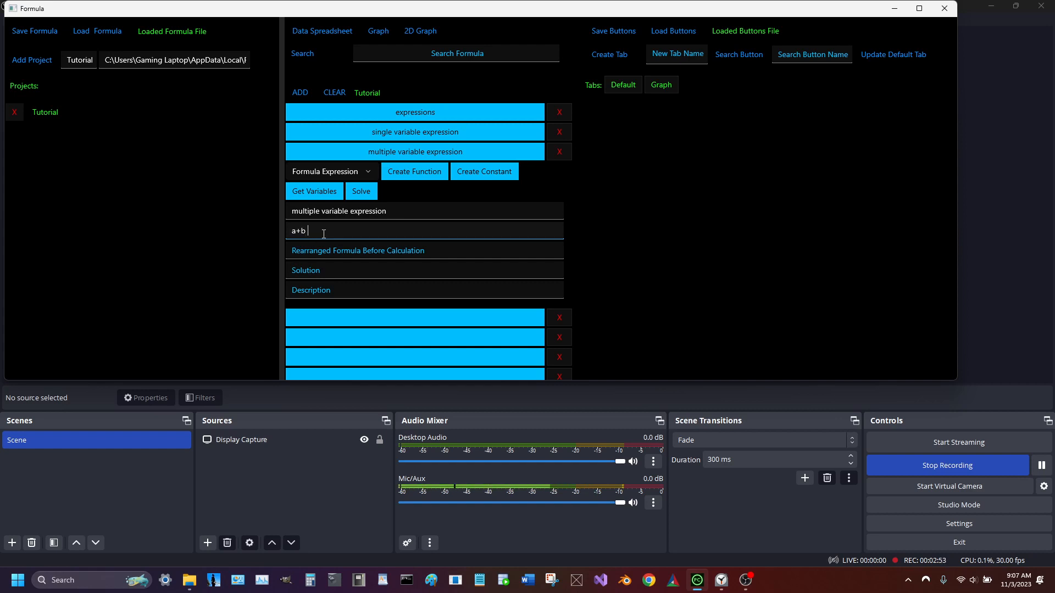
key(BackSpace)
text(+1)
click(328, 193)
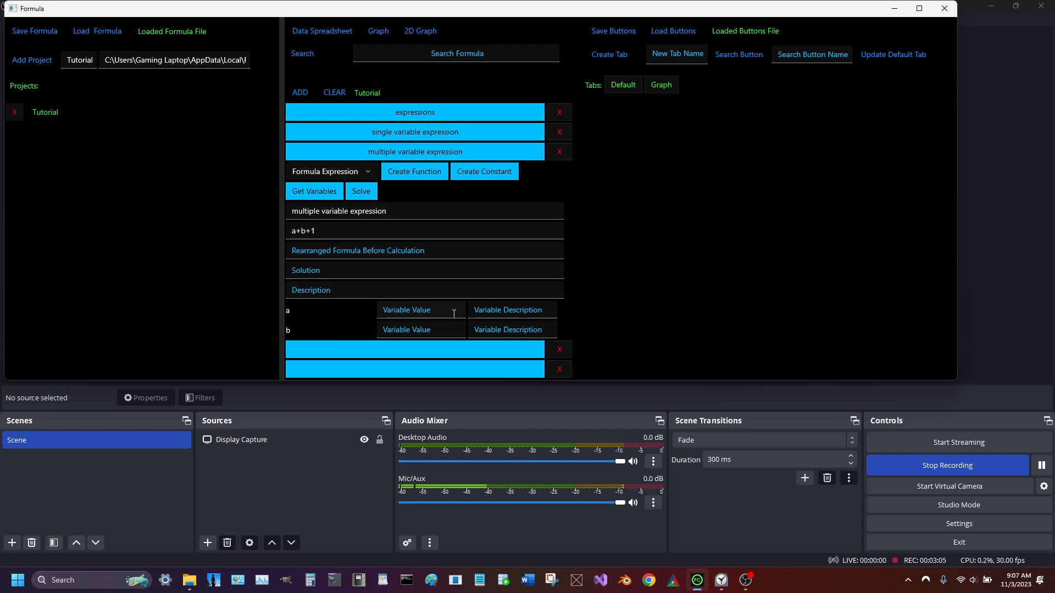
Step: Describe variable a as "number of apples" and variable b as "number of oranges" in the multiple variable expression
click(515, 314)
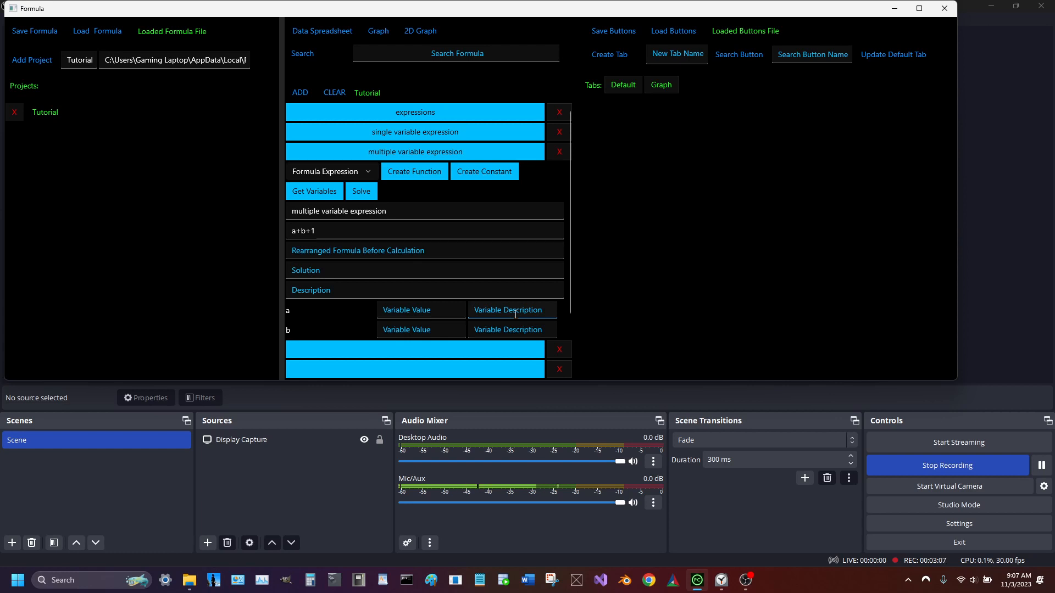
text(number of )
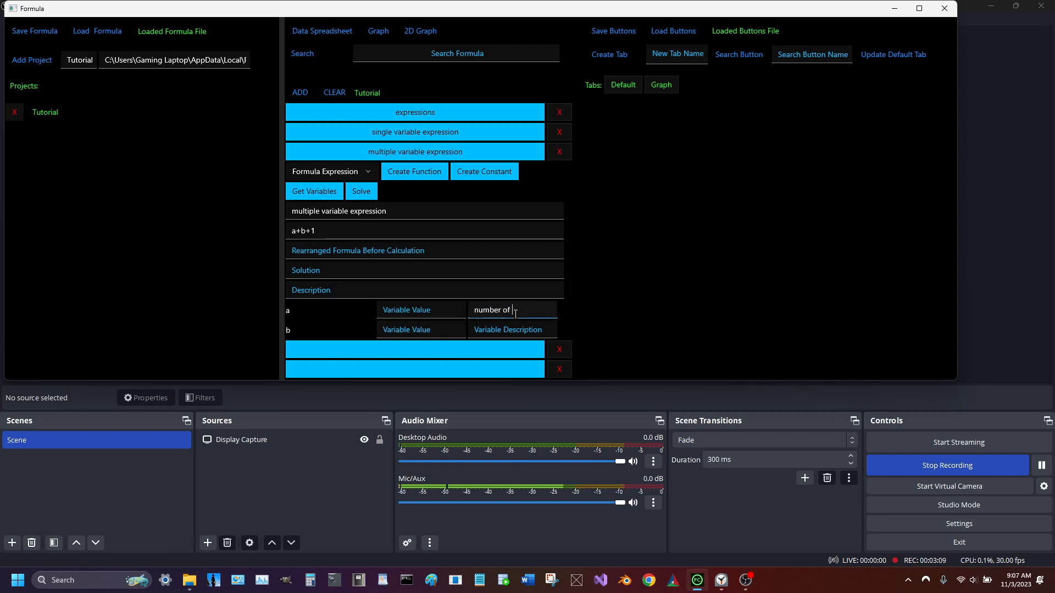
text(apples)
click(525, 329)
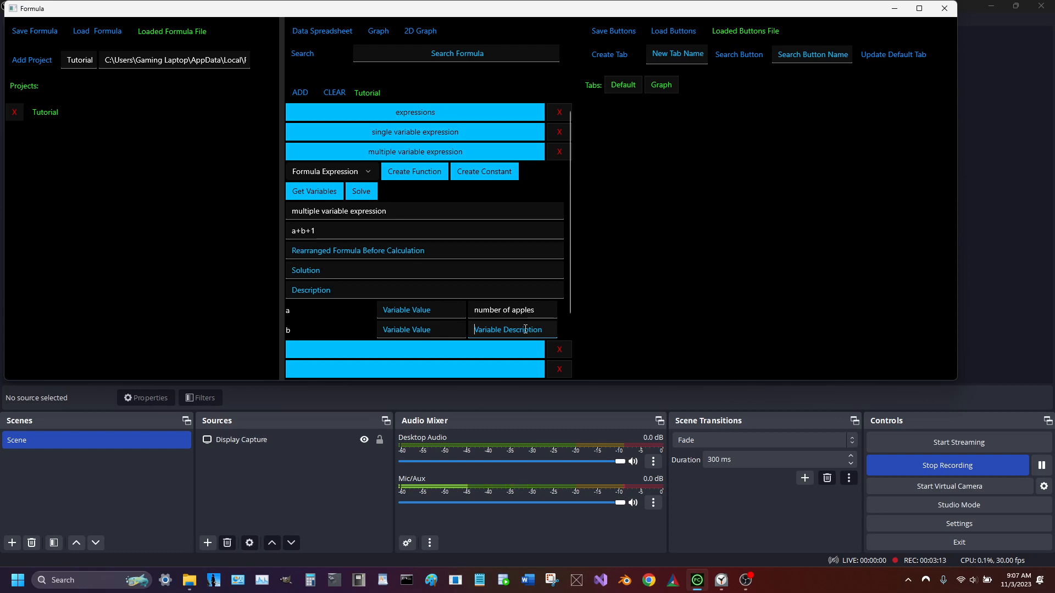
text(num)
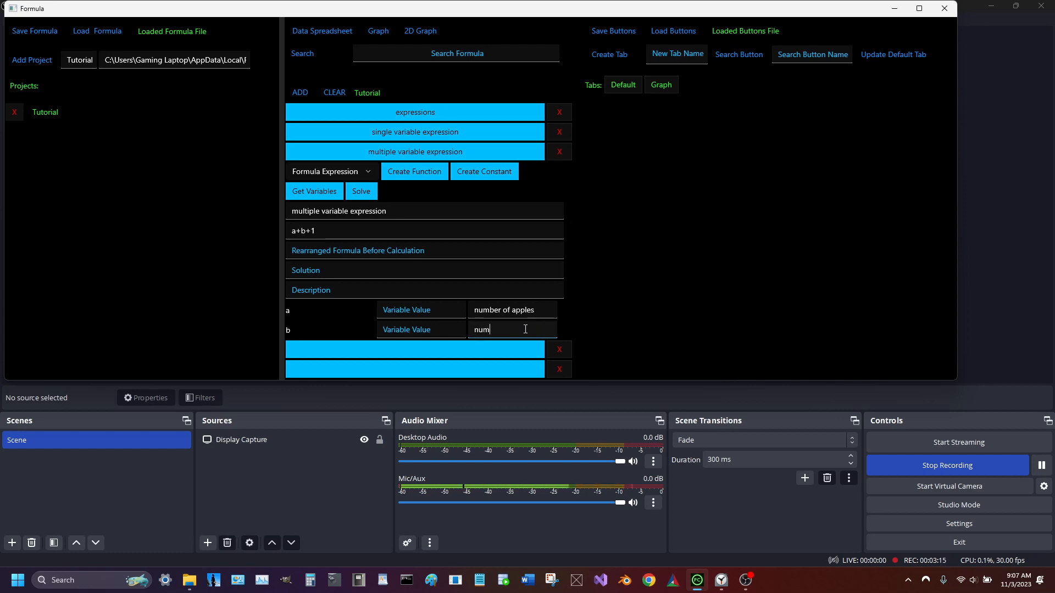
text(ber of oranges)
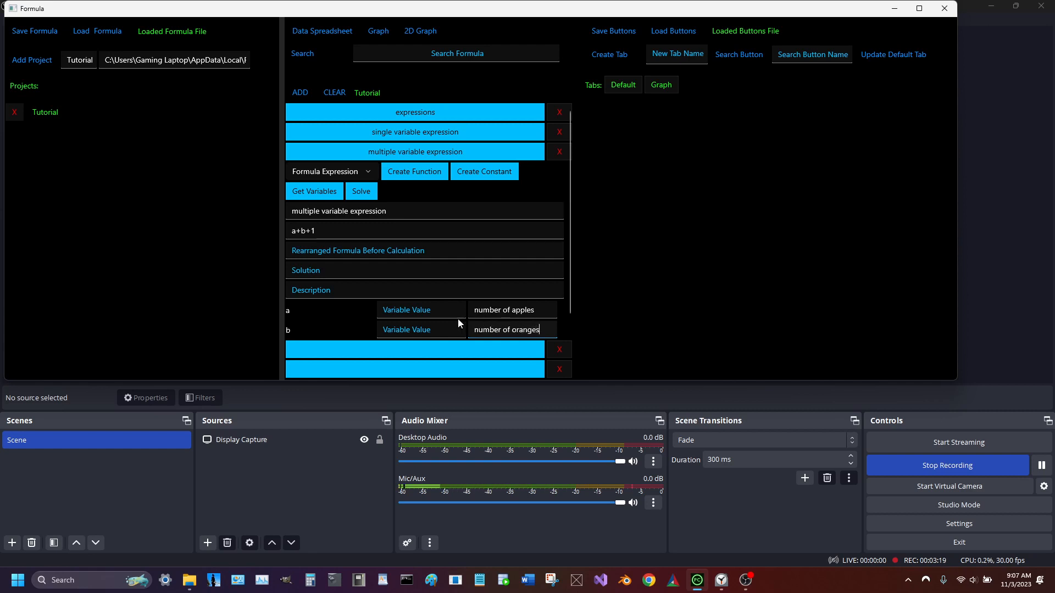
Step: Set both variables a and b to 10 and solve the multiple variable expression
click(441, 311)
text(10)
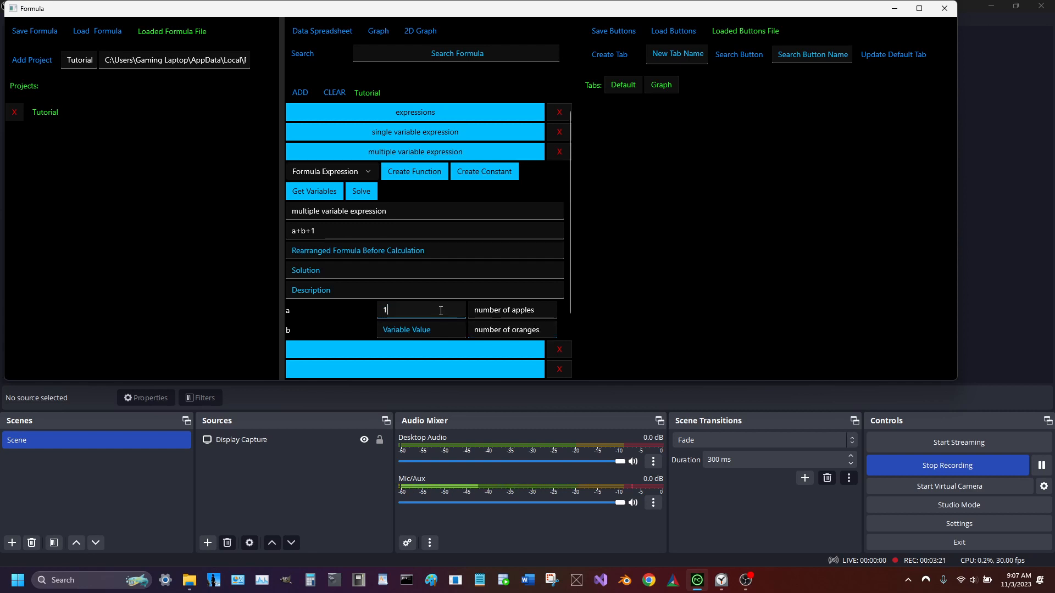
click(436, 328)
text(10)
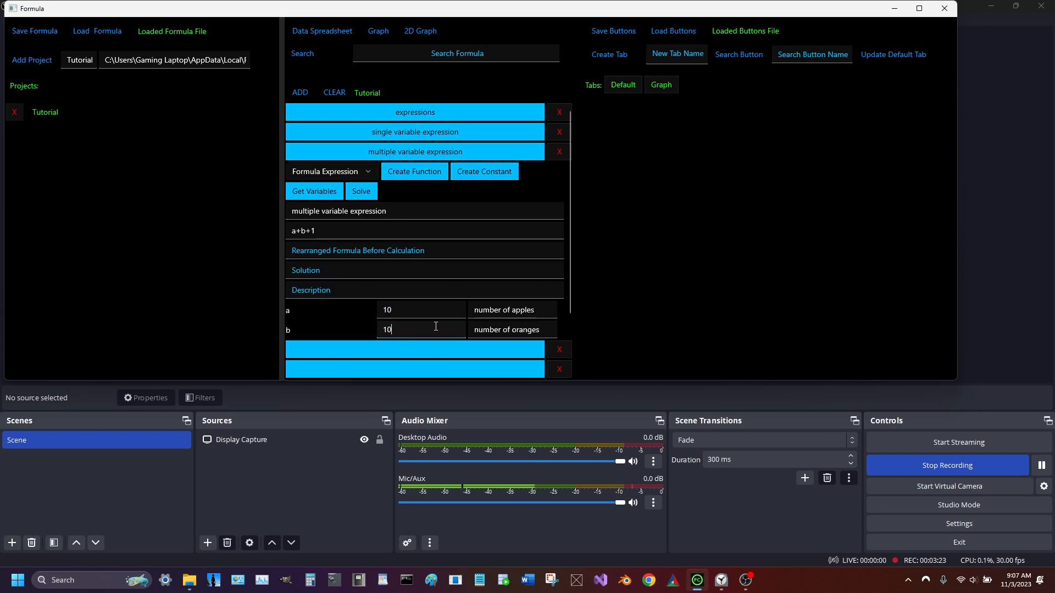
click(371, 193)
click(371, 194)
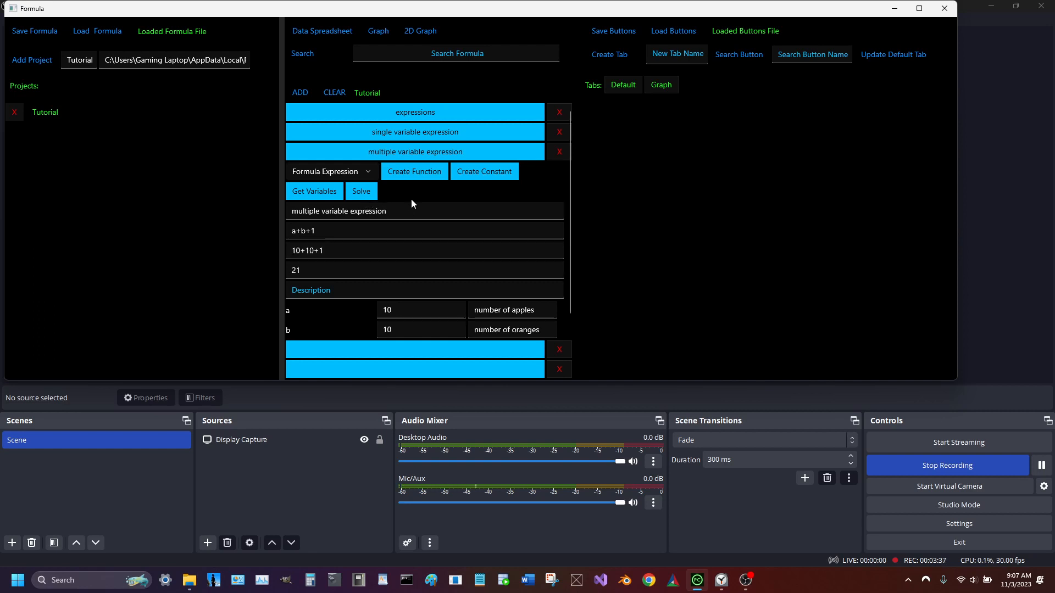
Step: Collapse the multiple variable expression, expand the fourth formula entry and name it "variable as words"
click(399, 157)
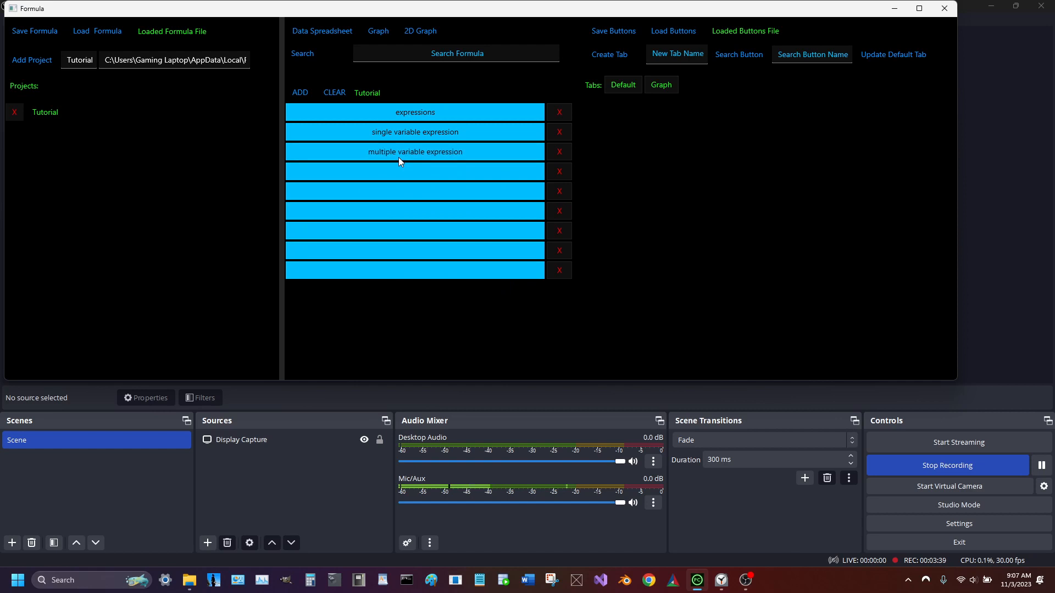
click(396, 172)
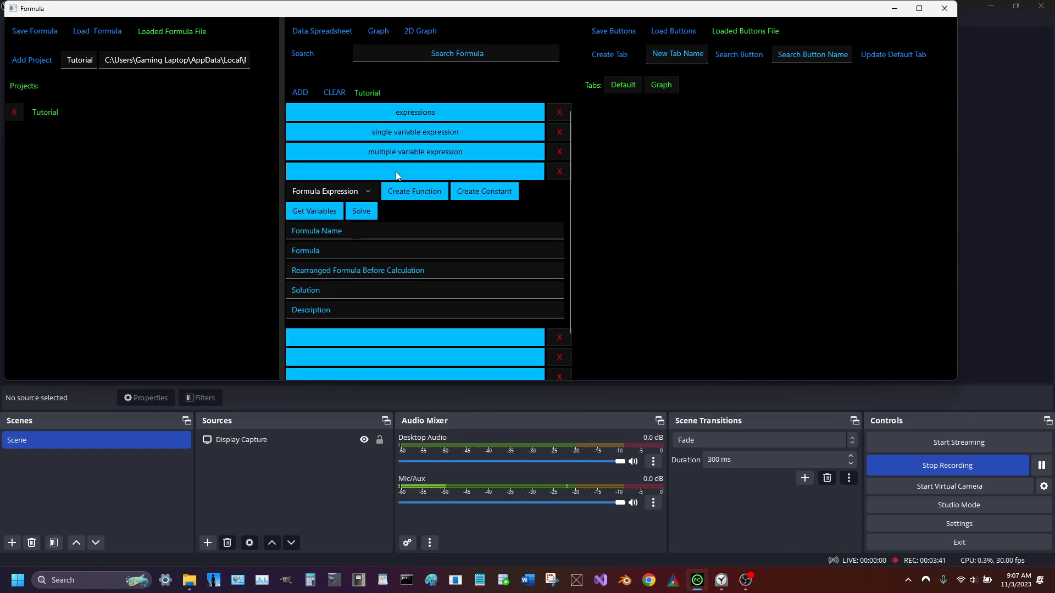
click(409, 157)
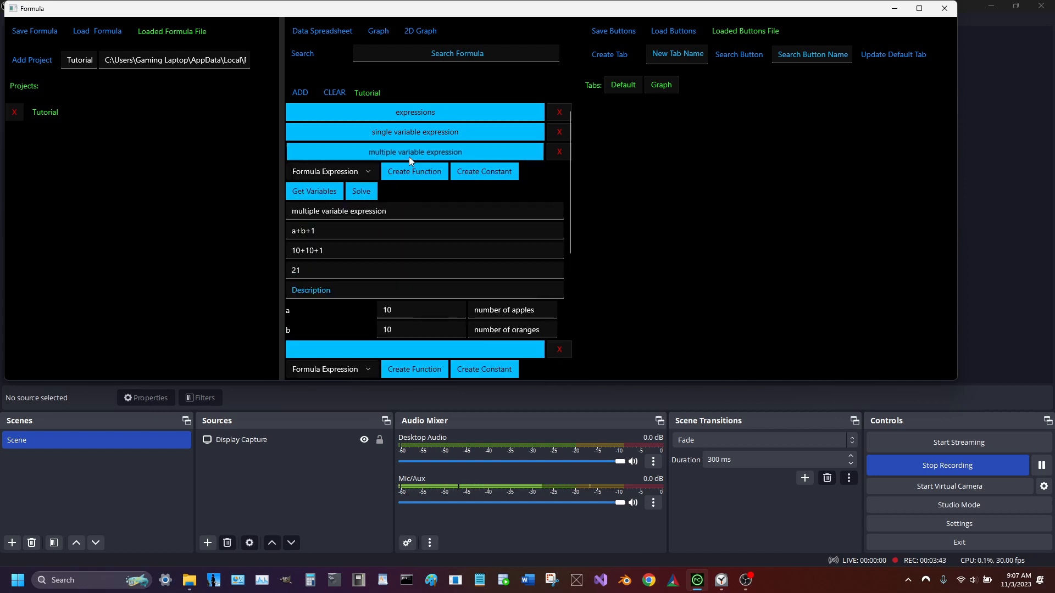
click(409, 156)
click(392, 231)
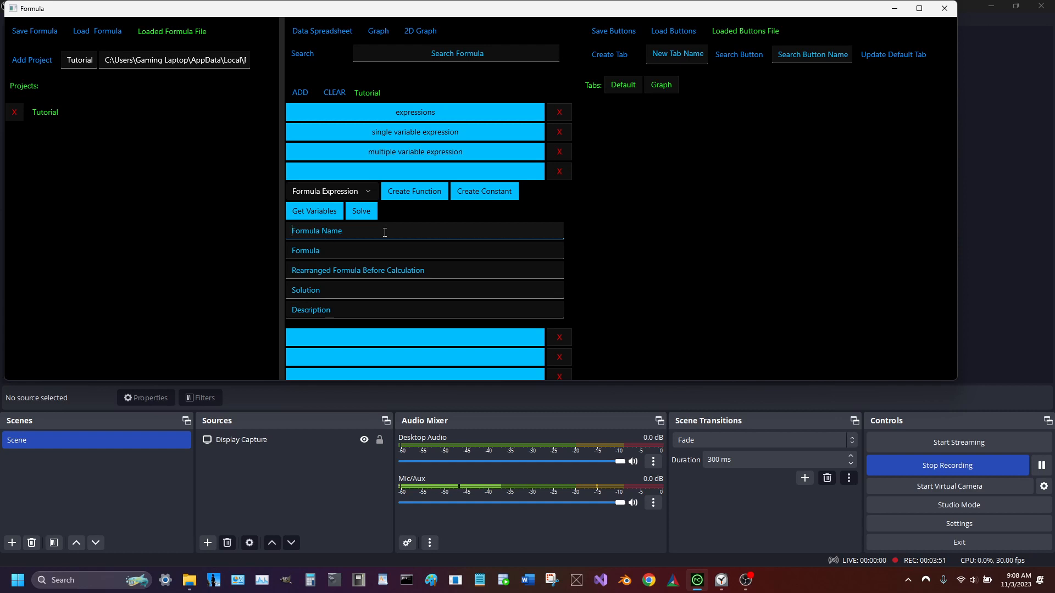
text(variable as words)
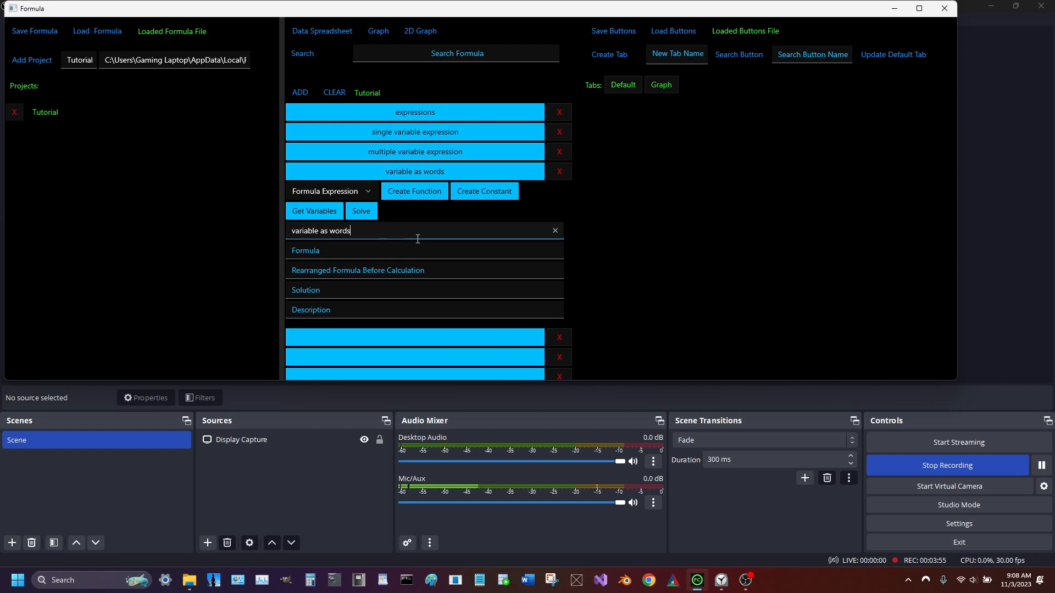
Step: Enter apple+oranges+1 as the formula of the "variable as words" entry and retrieve its variables
click(417, 250)
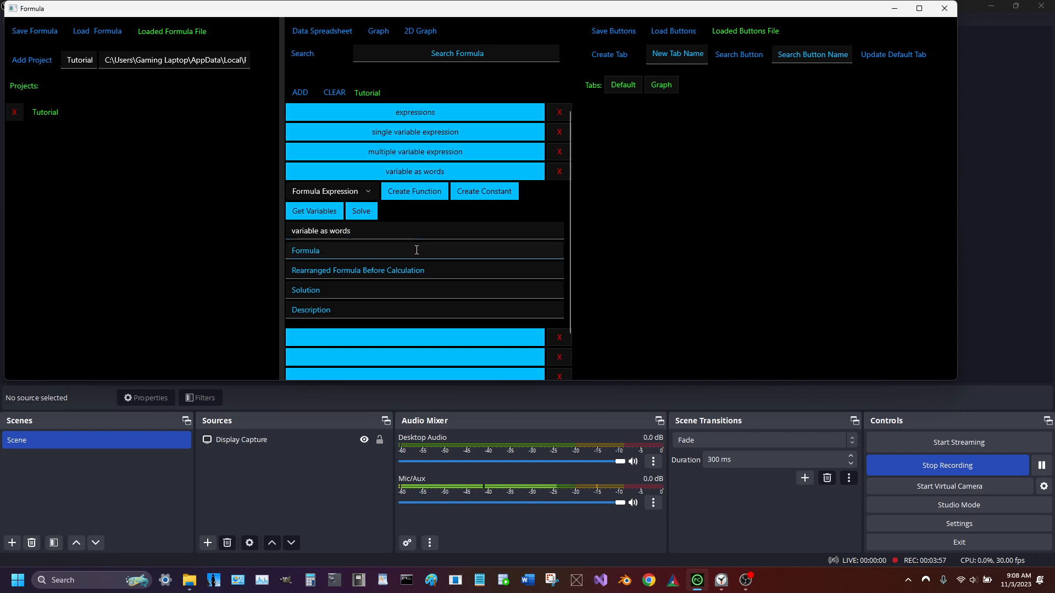
text(apple)
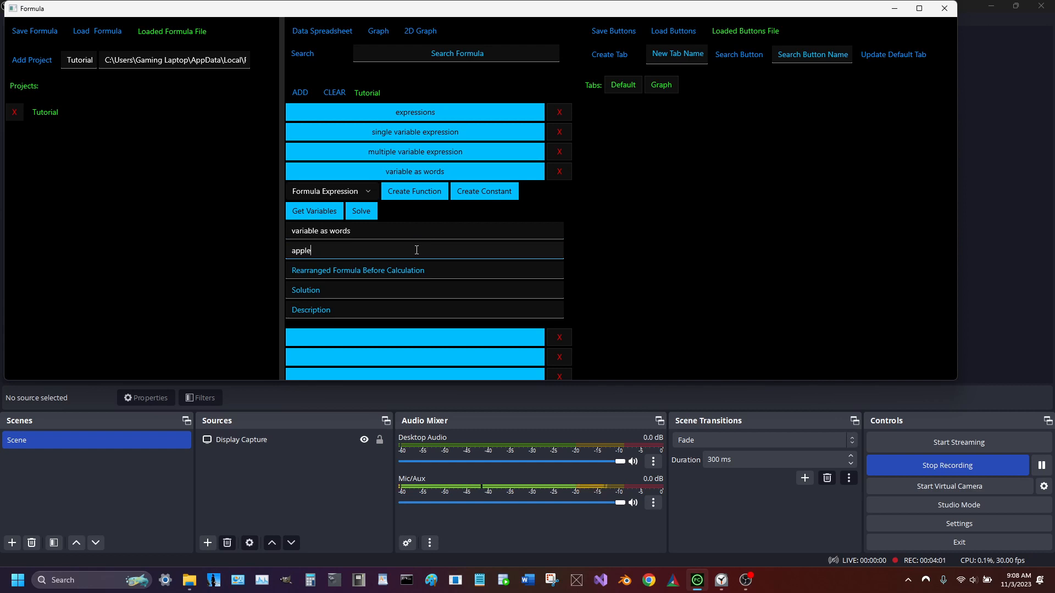
text(+)
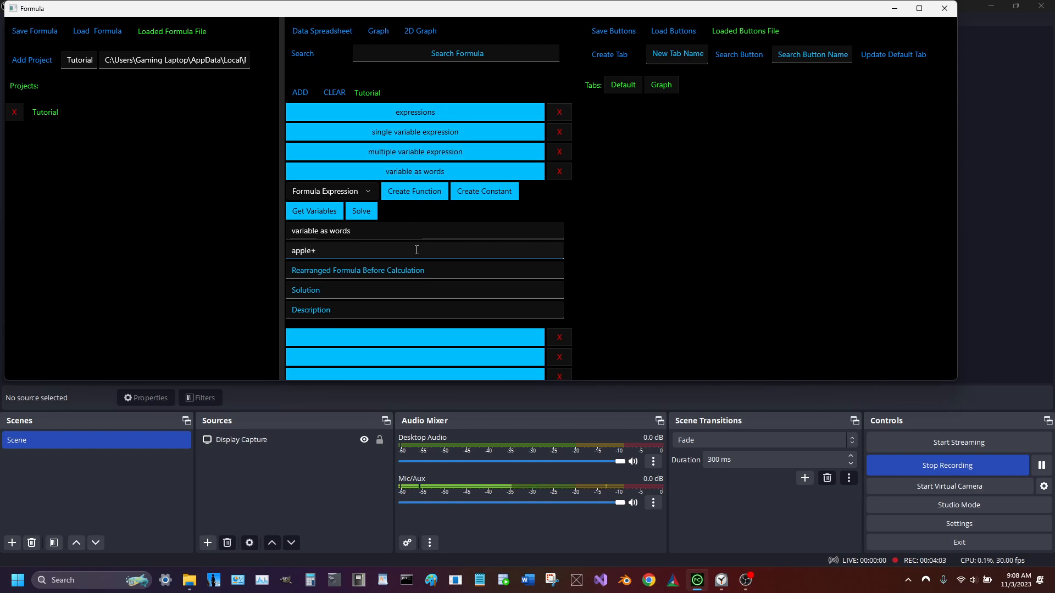
text(oranges+1)
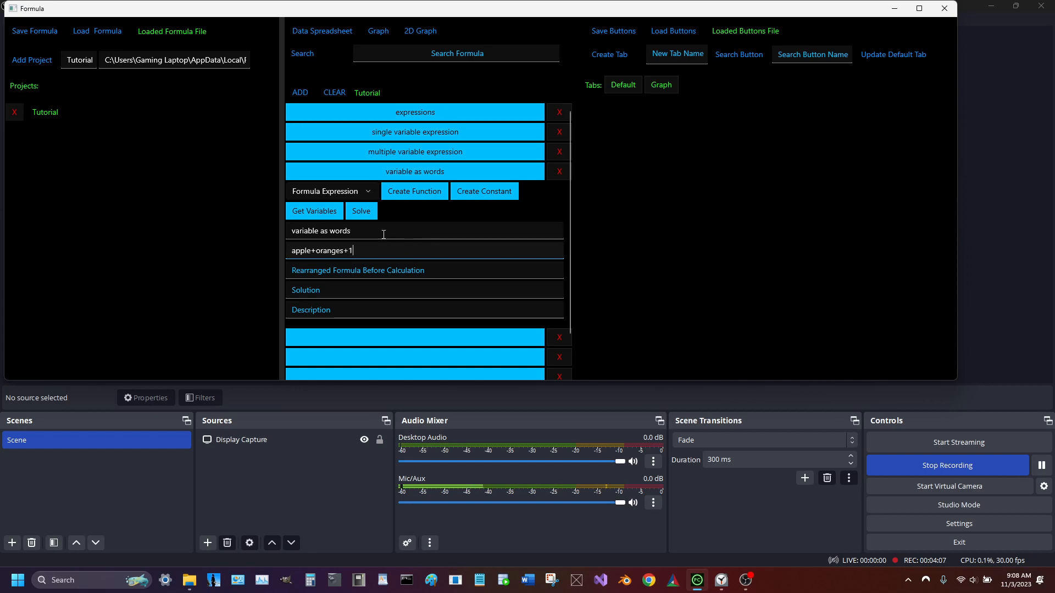
click(333, 213)
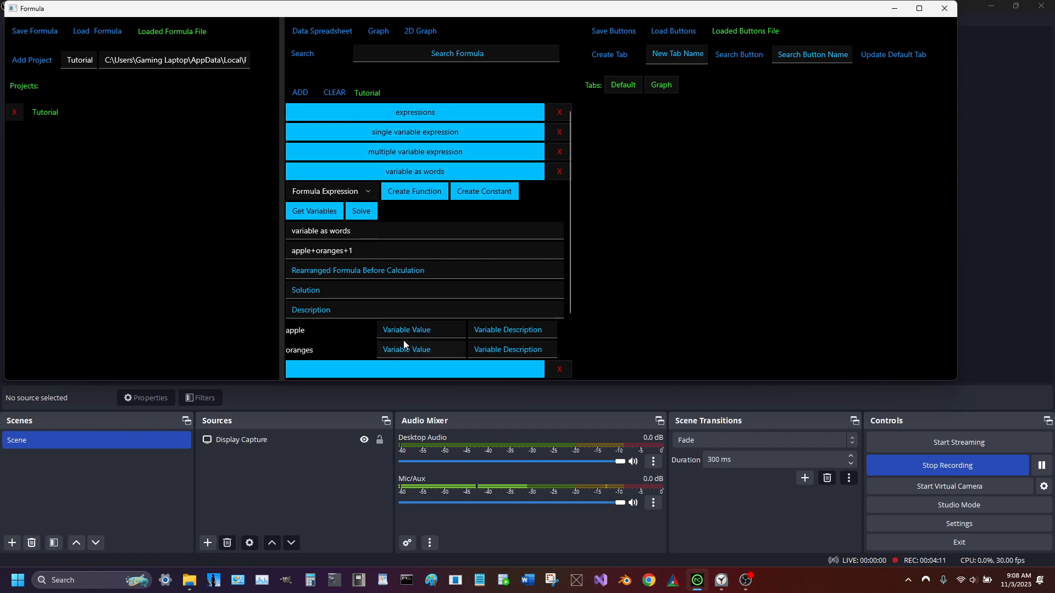
Step: Correct the formula to apples+oranges+1 and retrieve its variables again
click(314, 252)
text(s)
click(319, 215)
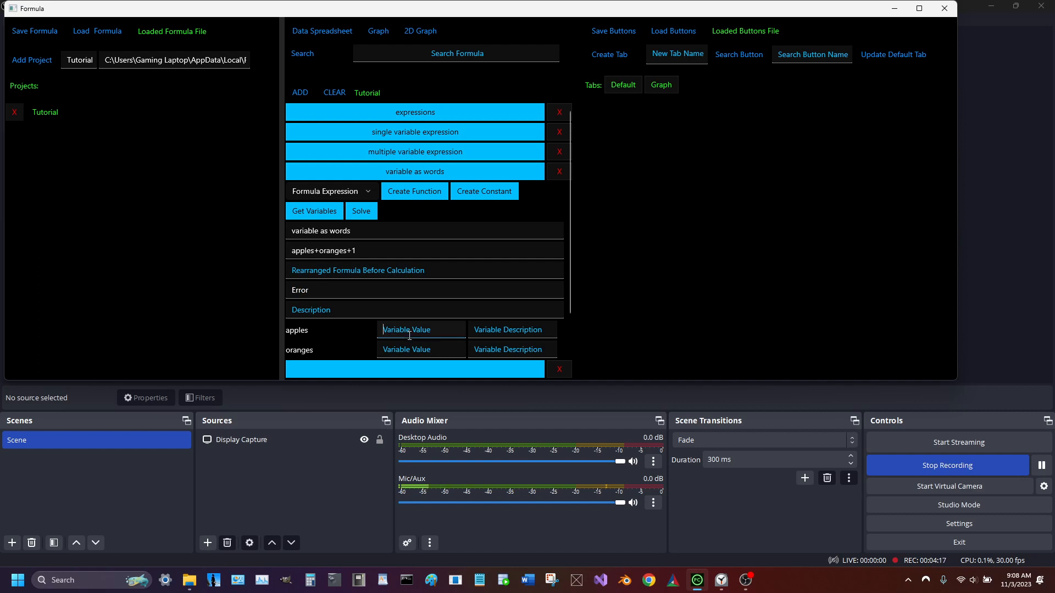
Step: Describe the apples variable as "number of apples" and the oranges variable as "number of oranges"
click(475, 326)
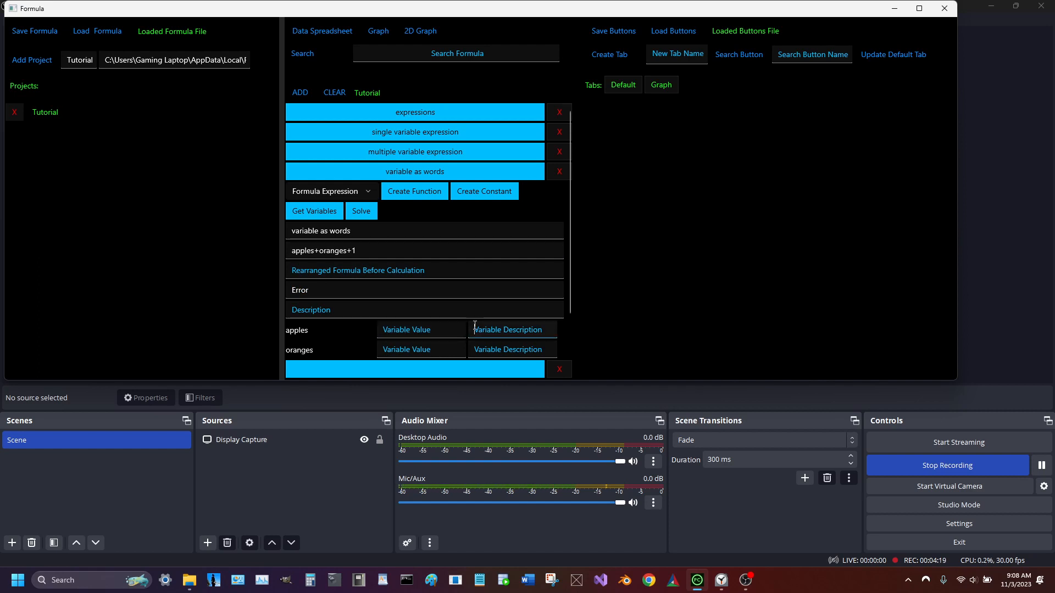
text(number of apples)
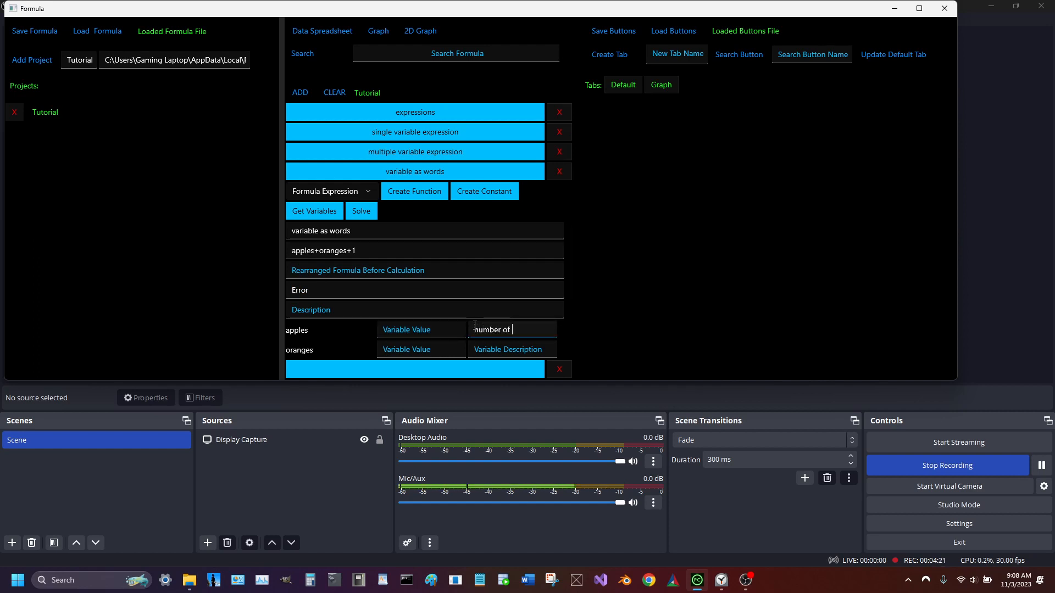
click(497, 350)
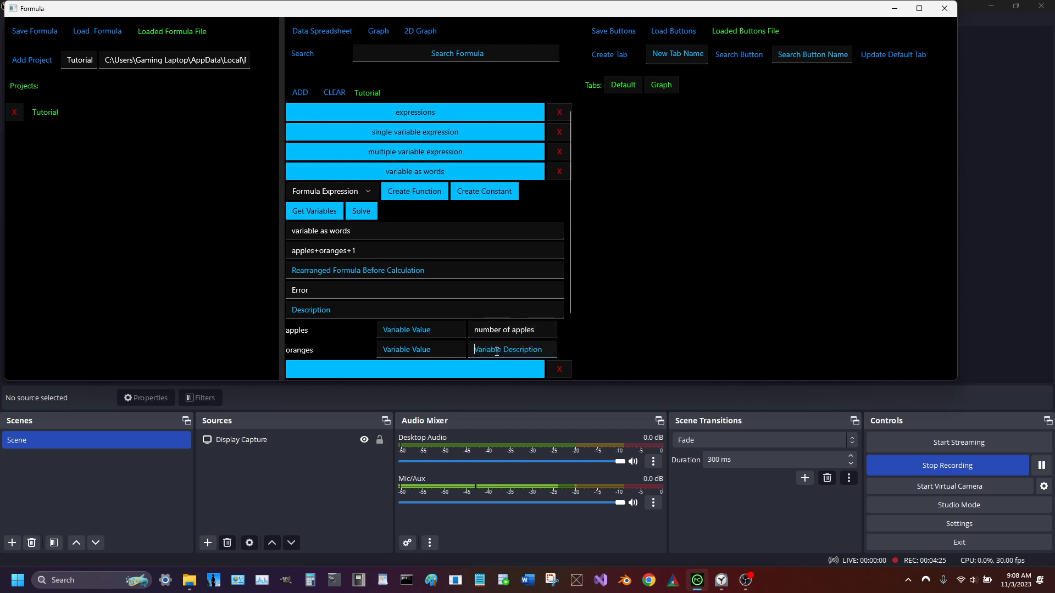
text(number of oranges)
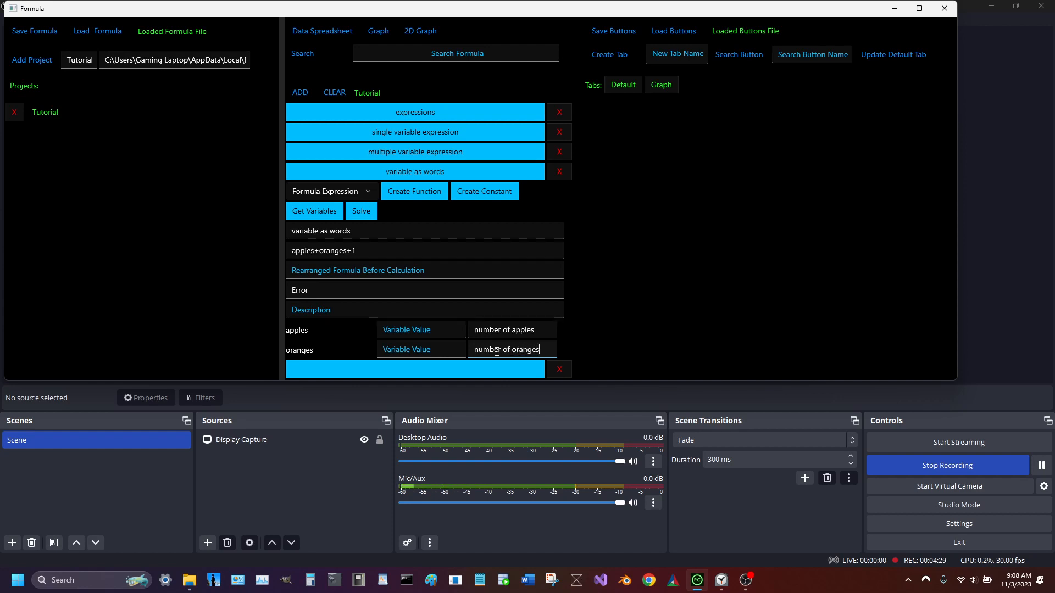
Step: Set both the apples and oranges variables to 10 and solve the formula
click(448, 331)
text(1)
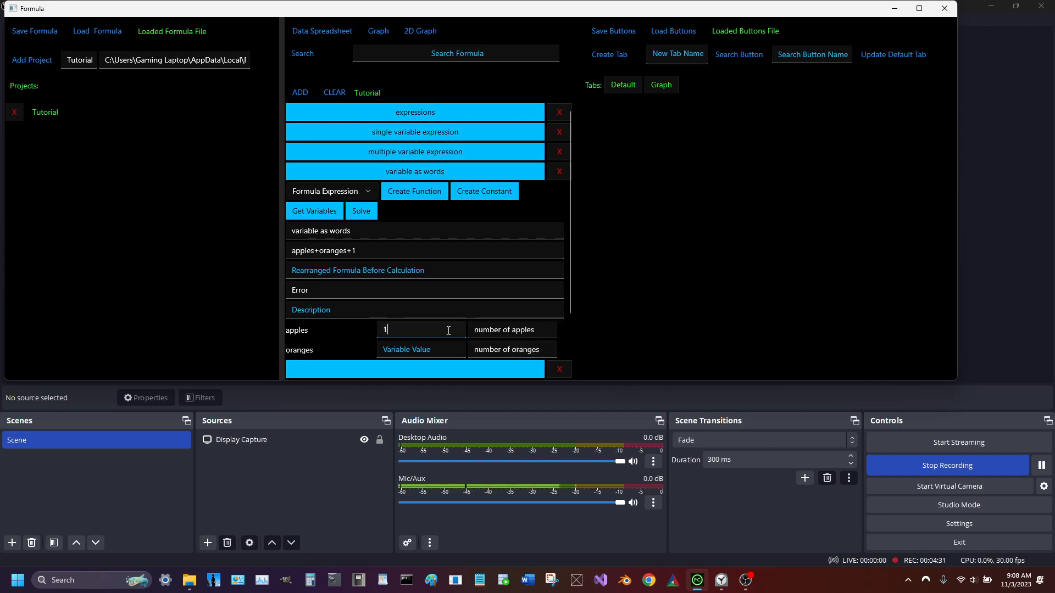
text(0)
click(405, 344)
text(10)
click(363, 213)
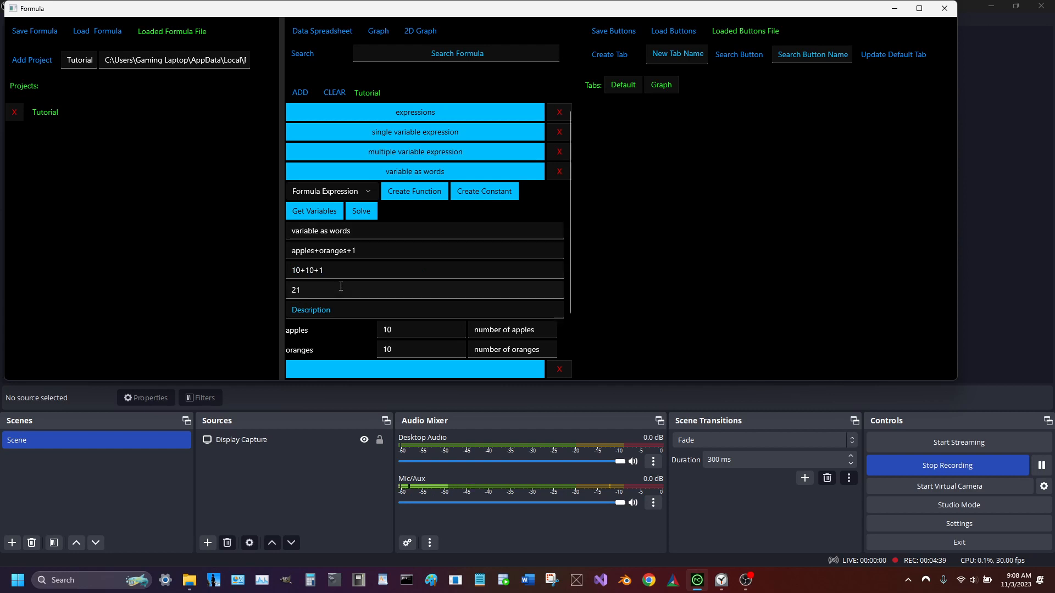
Step: Collapse the "variable as words" entry, expand the fifth formula entry and name it "customButton"
click(427, 176)
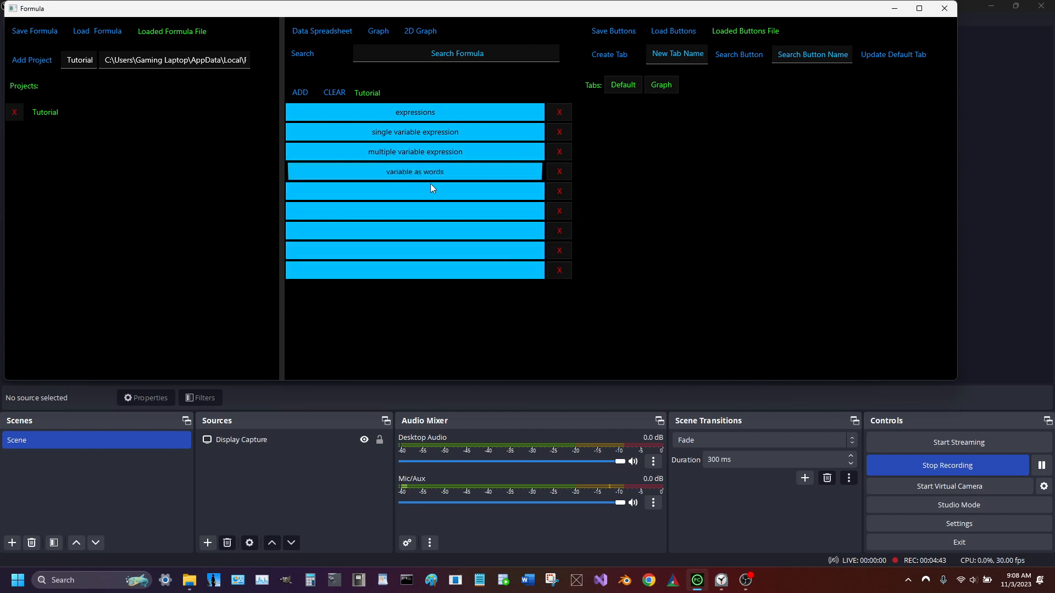
mouse_move(721, 583)
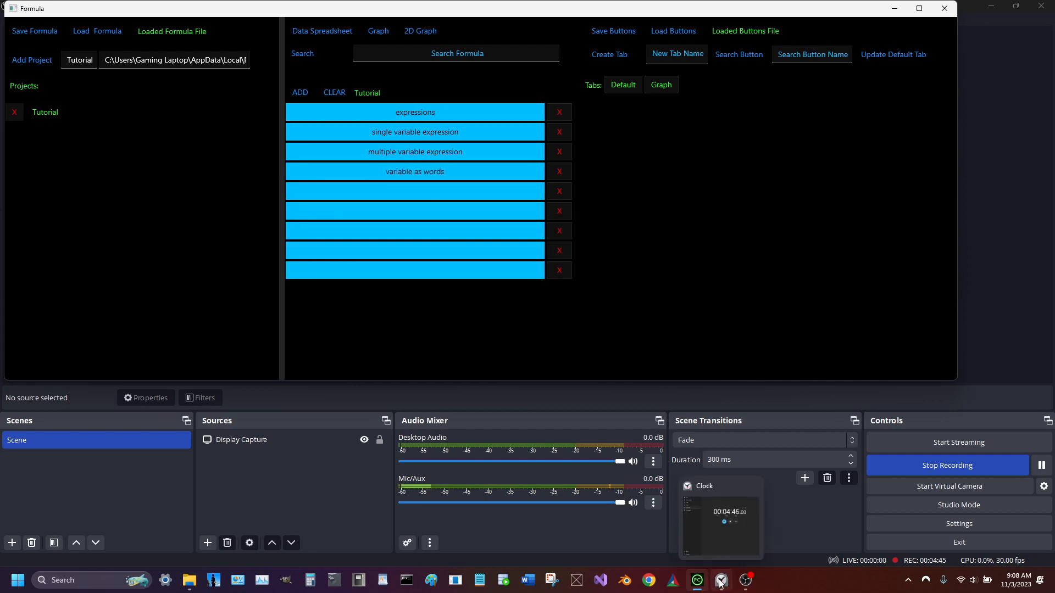
click(457, 196)
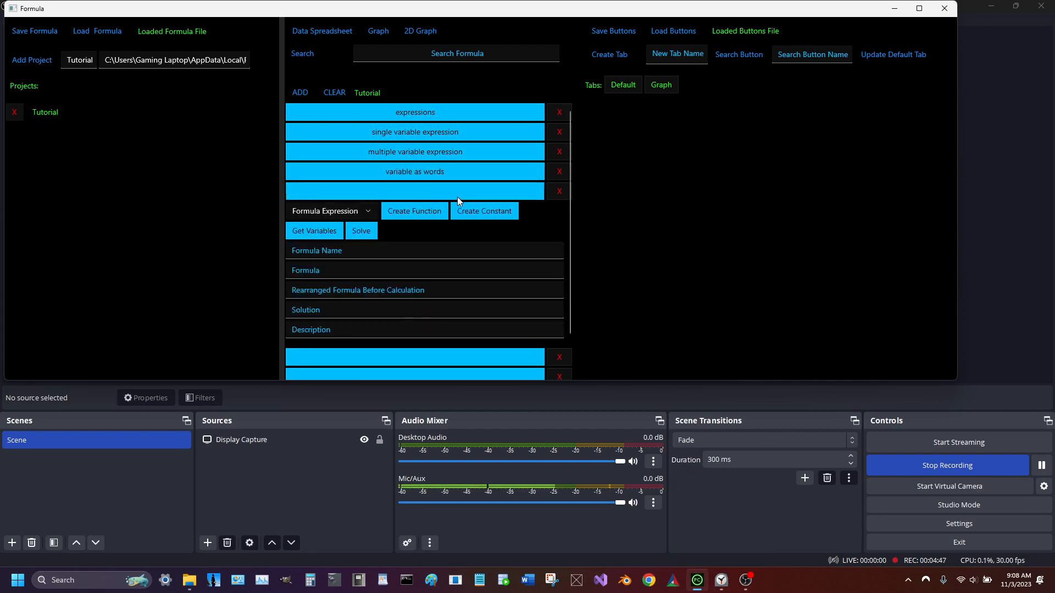
click(446, 257)
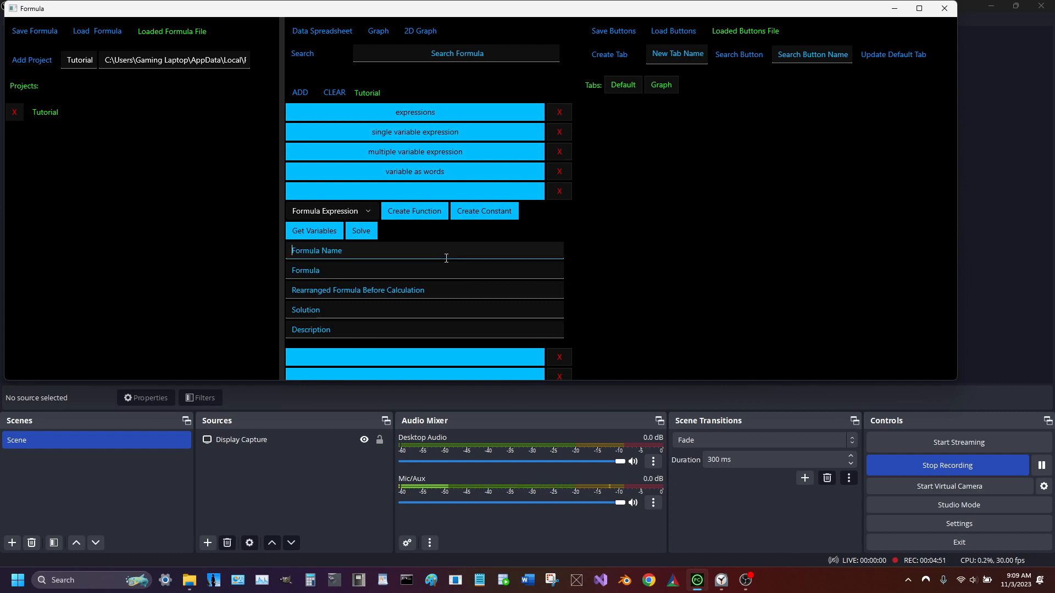
text(custom)
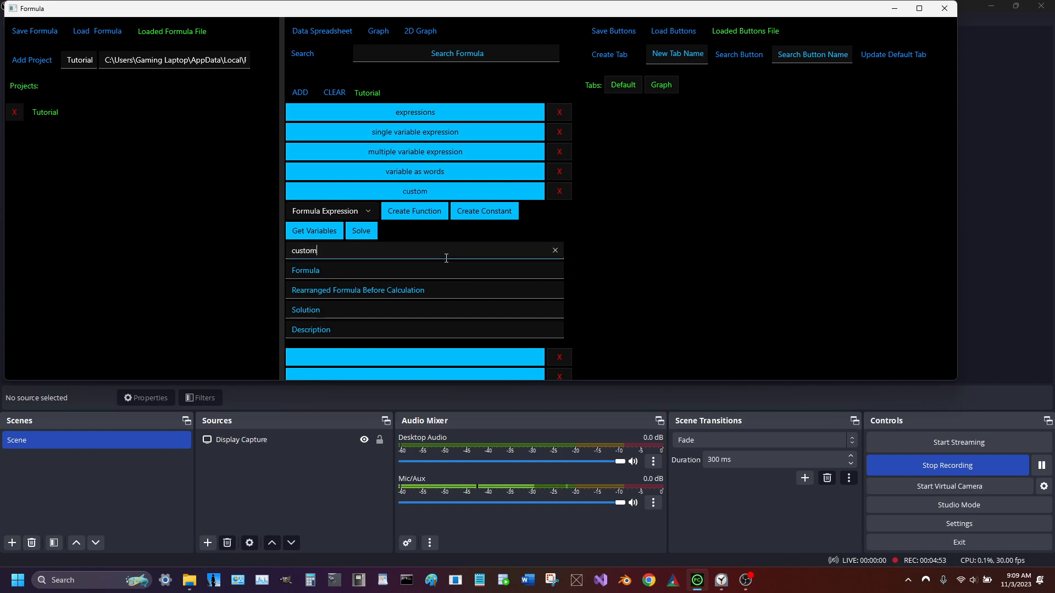
text(Buttons)
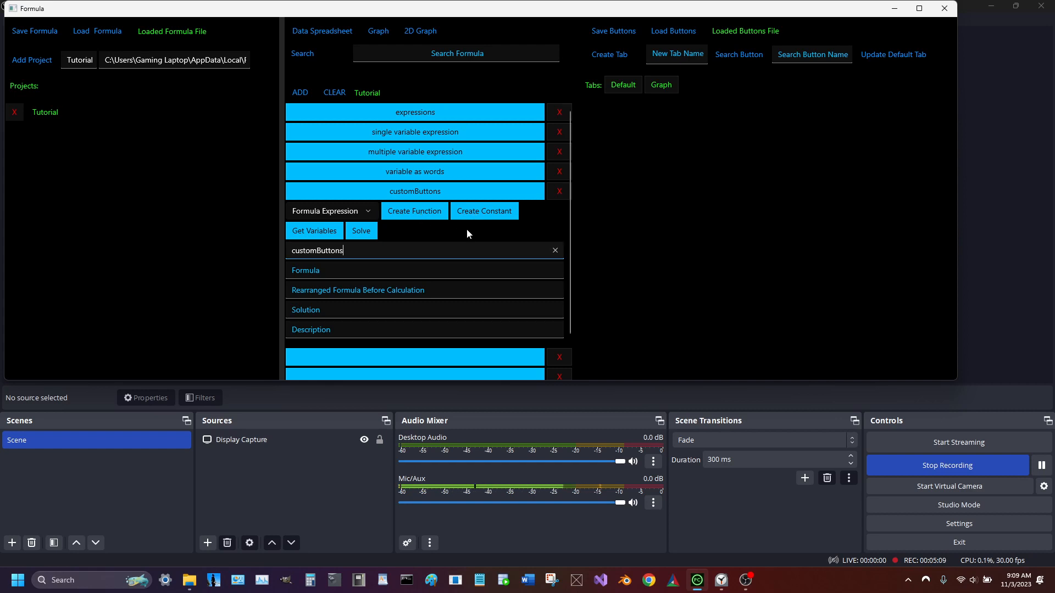
click(418, 270)
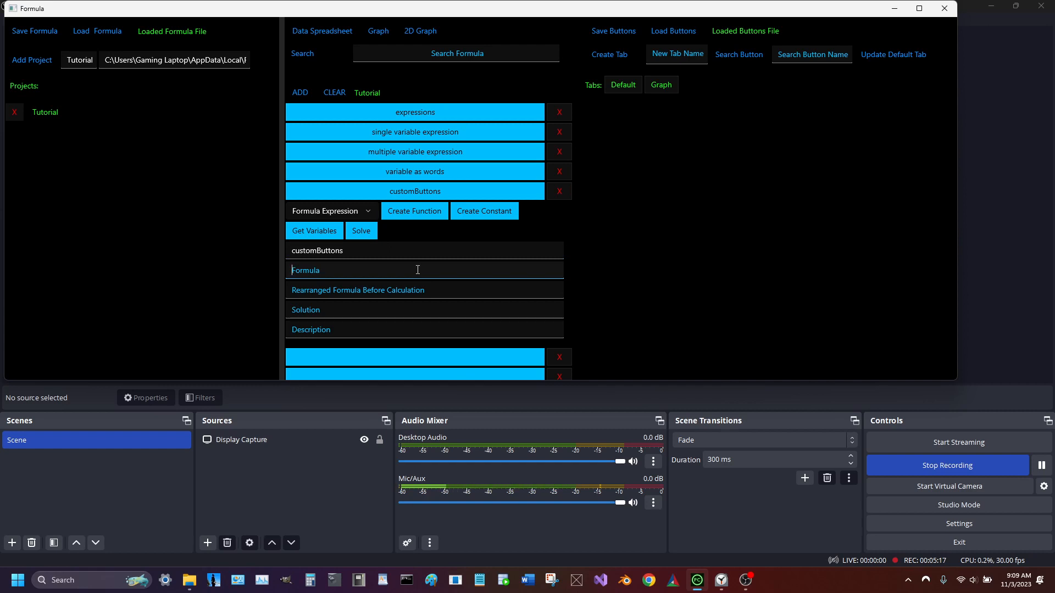
click(347, 254)
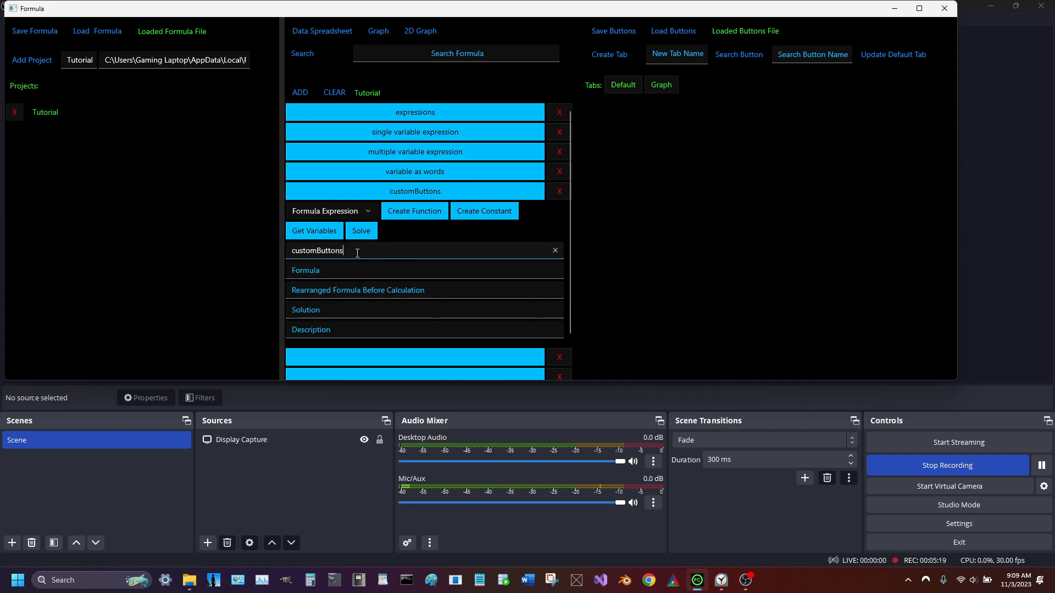
key(BackSpace)
click(346, 265)
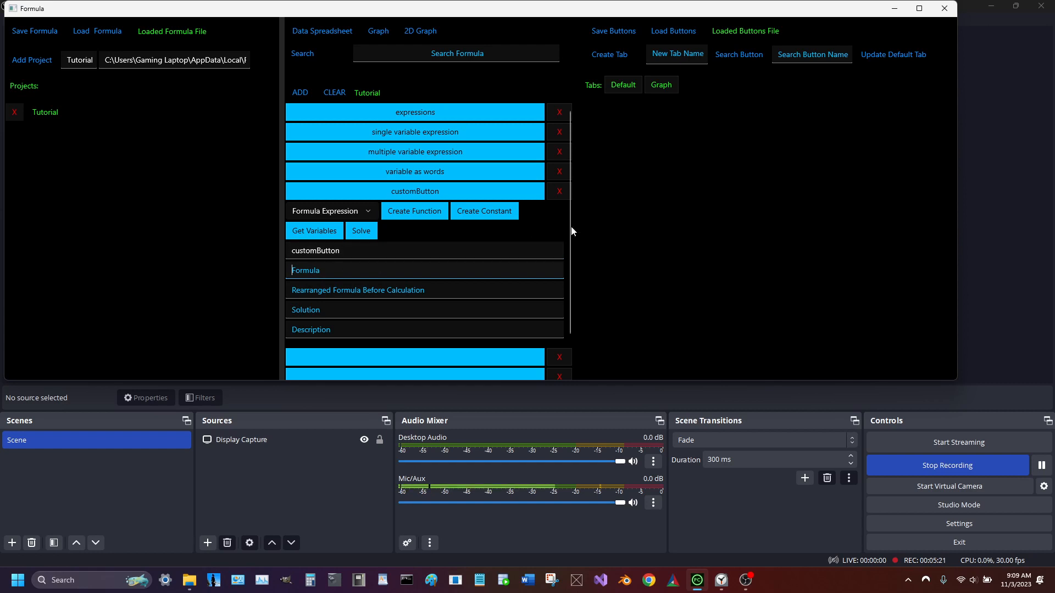
Step: Create a new button tab named "customButtons"
click(663, 57)
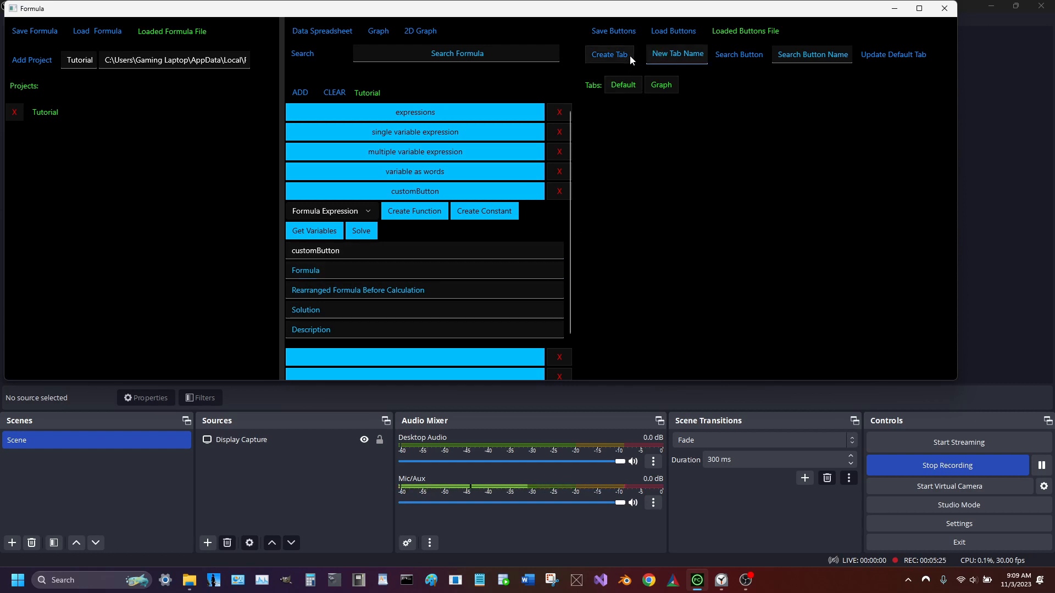
text(custo)
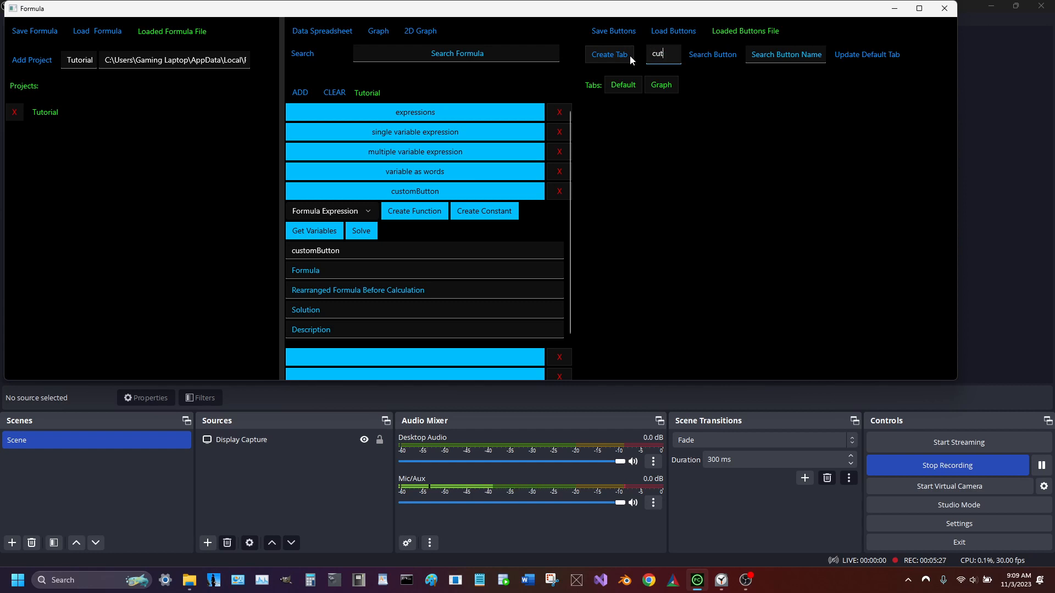
text(m)
key(BackSpace)
key(BackSpace)
key(BackSpace)
text(stom)
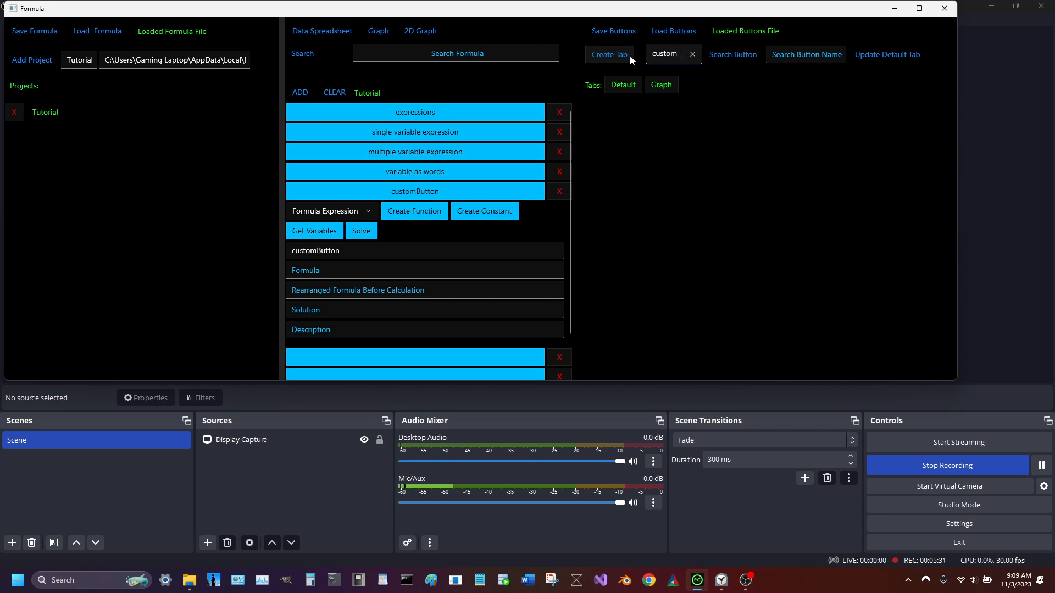
text(Button)
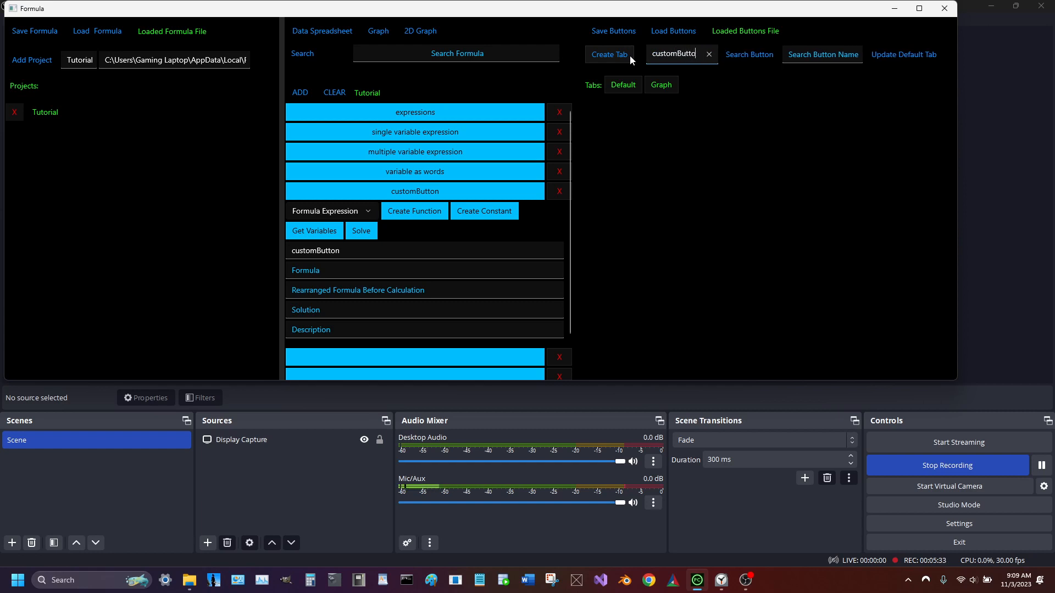
text(s)
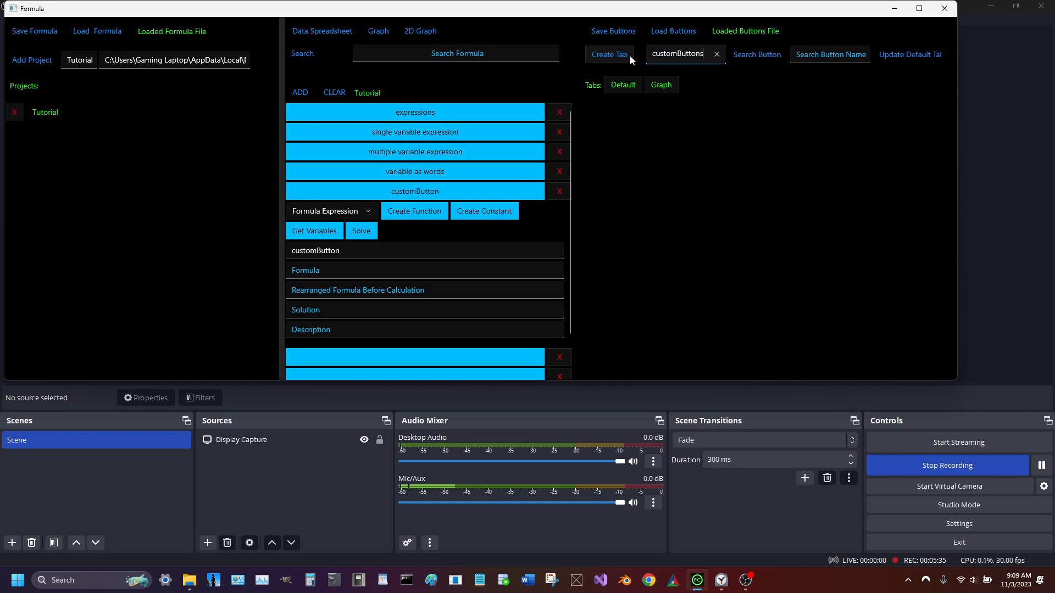
click(615, 56)
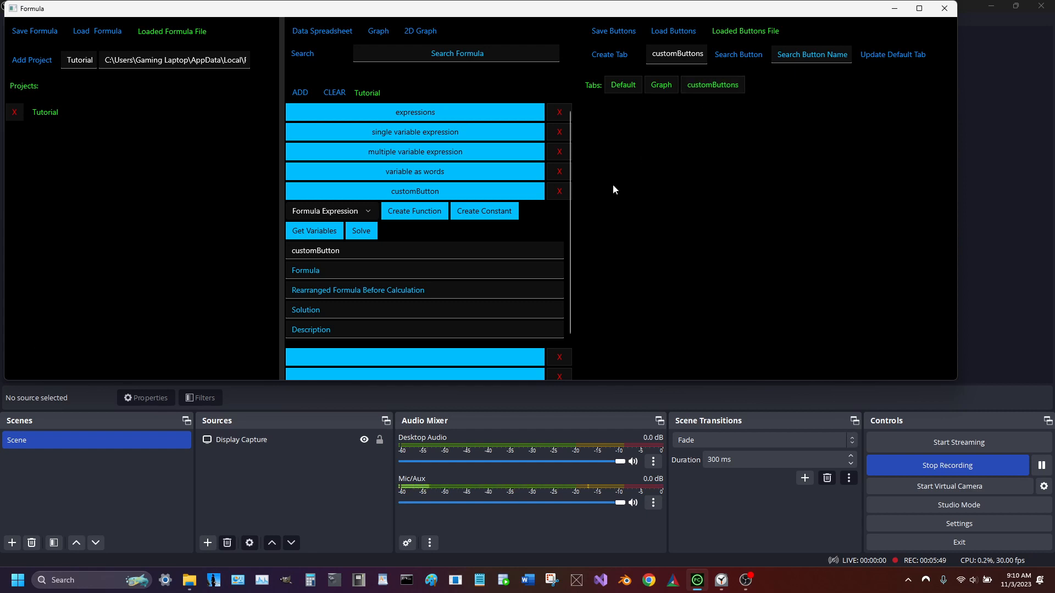
Step: Enter the formula a+apples+1 in the customButton entry and retrieve its variables
click(363, 274)
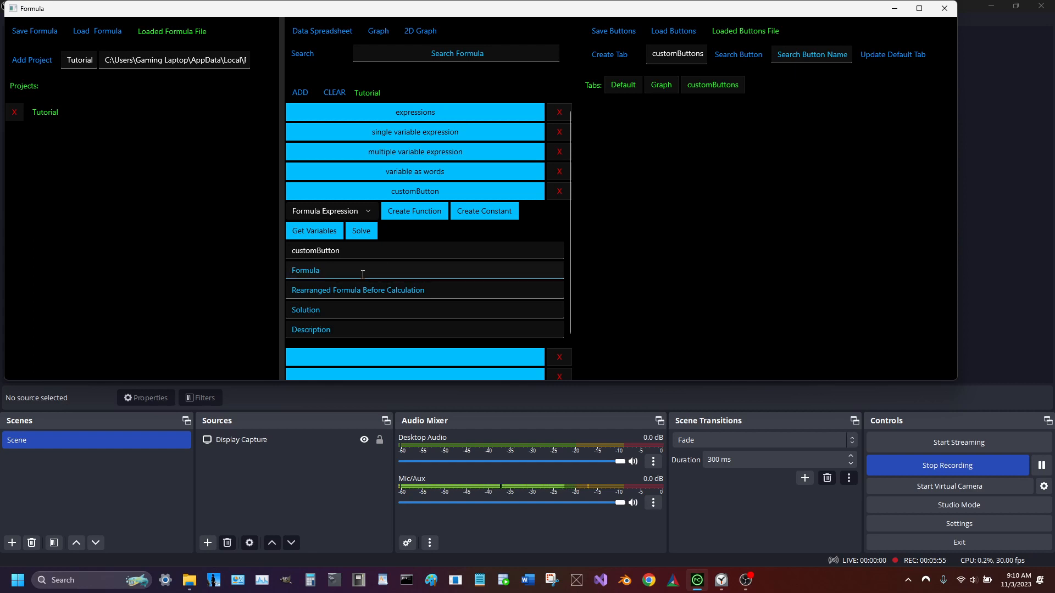
text(a+1)
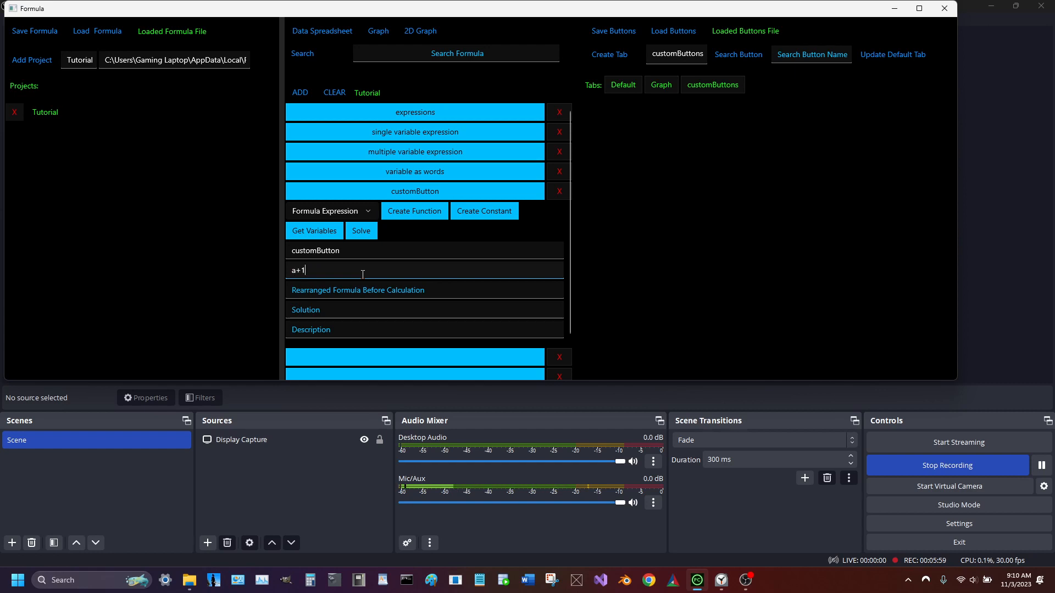
click(297, 270)
text(+app)
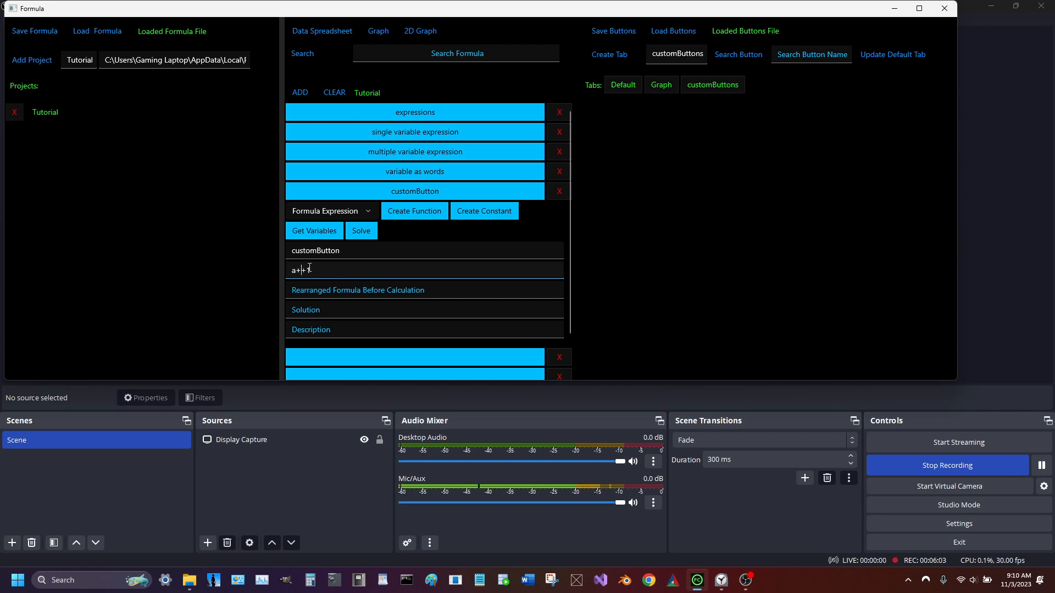
text(les)
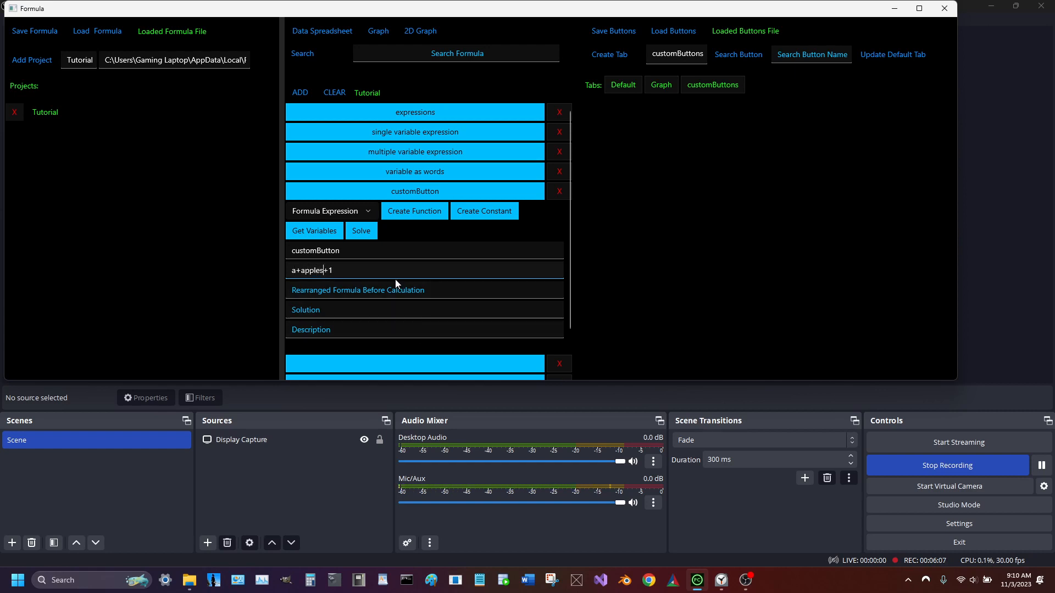
click(335, 238)
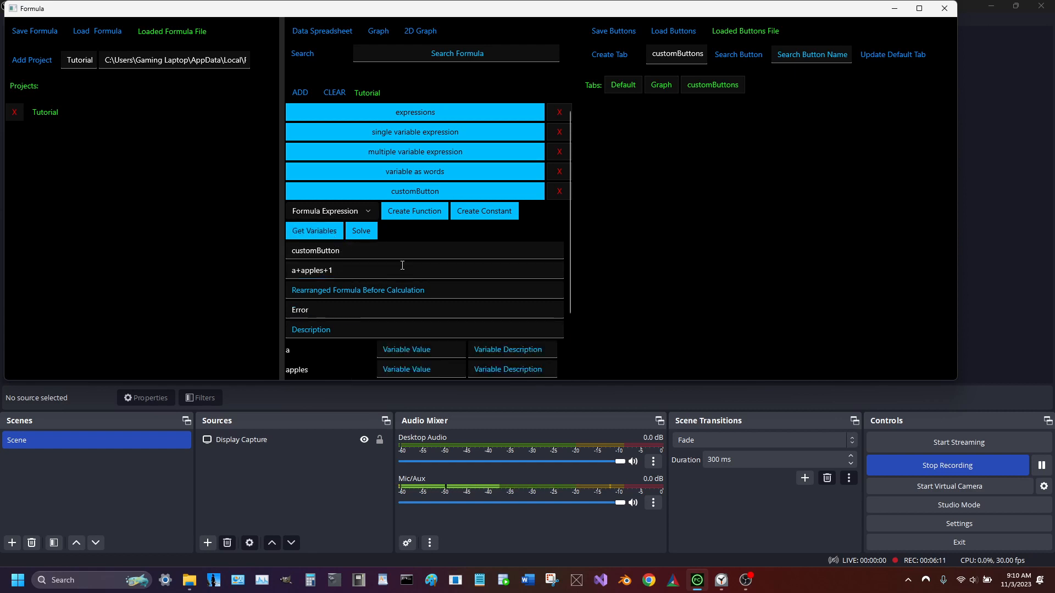
Step: Describe variable a as "number of apples" and variable apples as "number of apples 2"
scroll(479, 288, down, 2)
scroll(479, 288, up, 1)
click(478, 312)
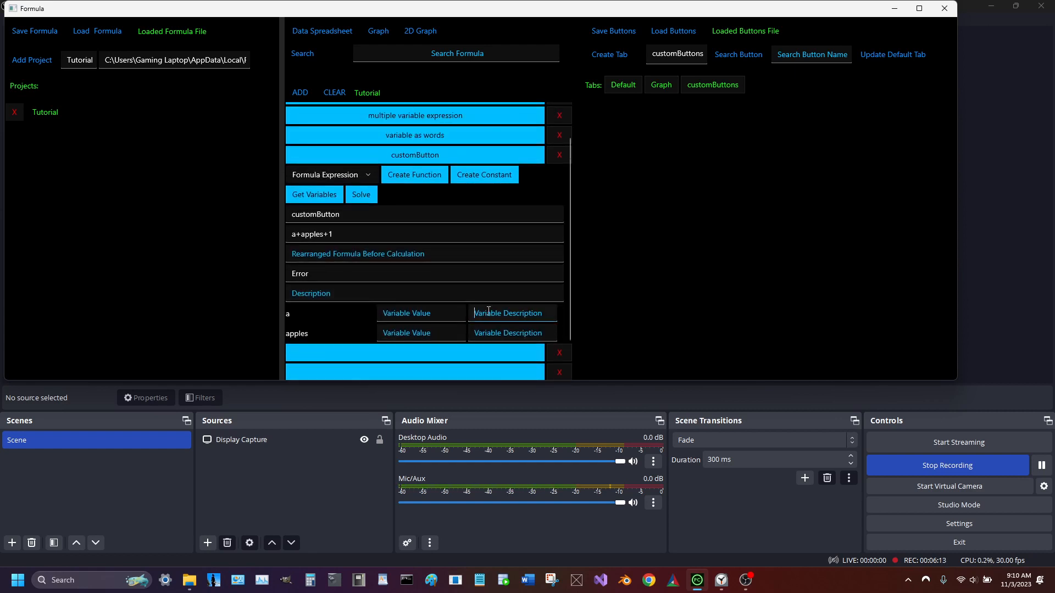
text(number of appl)
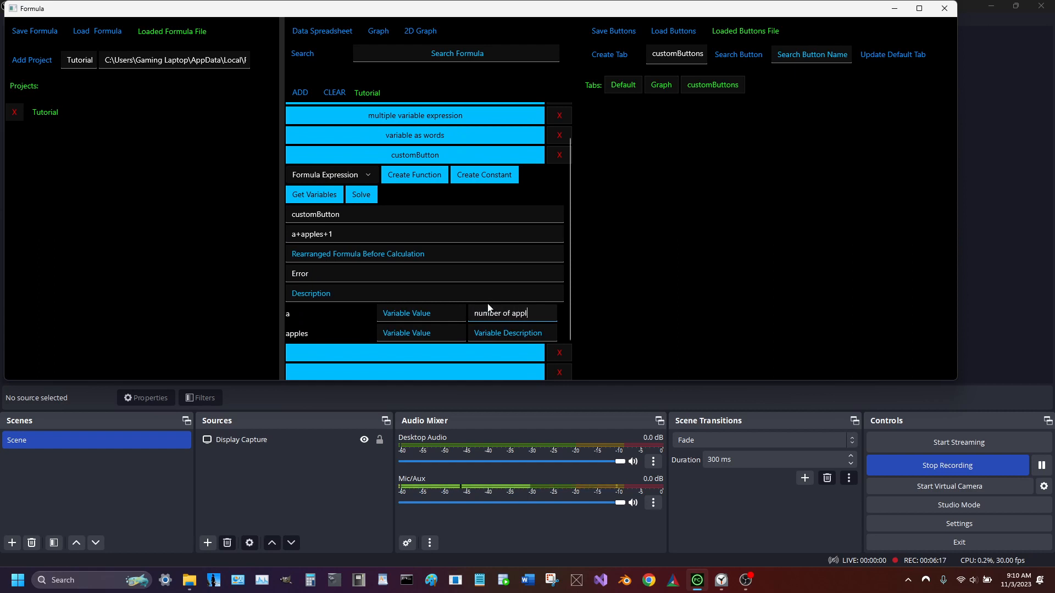
text(es)
click(486, 328)
text(number of apples 2)
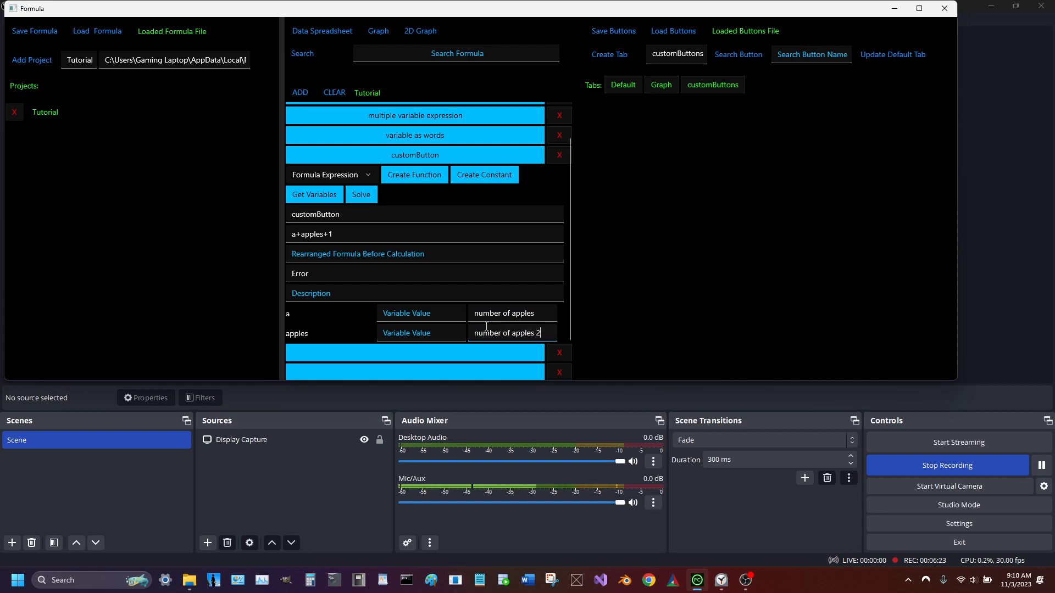
Step: Set variable a's value to a and variable apples' value to apples
click(426, 313)
text(a)
click(424, 334)
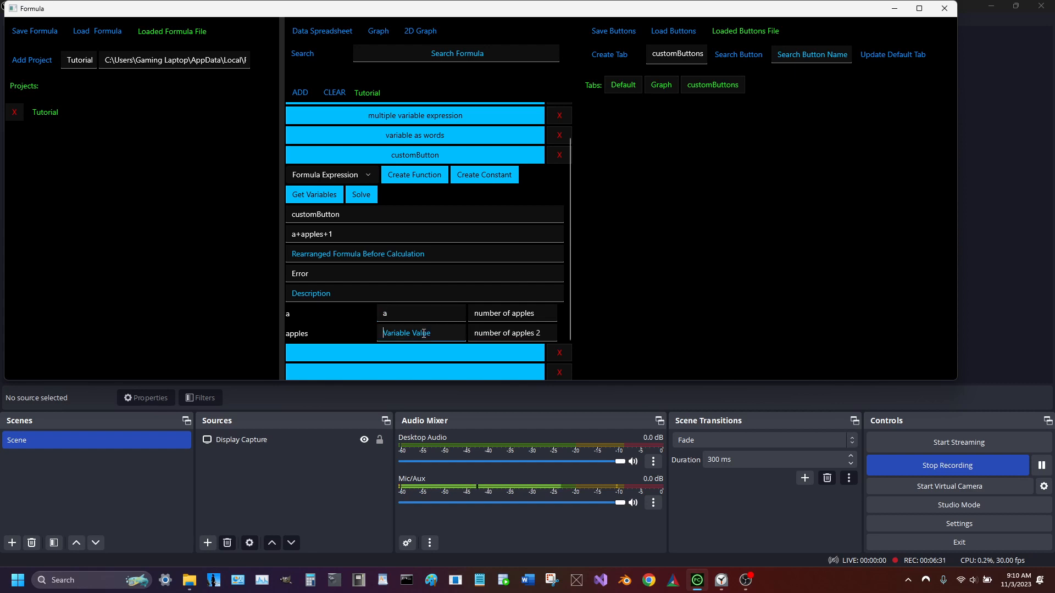
text(apples)
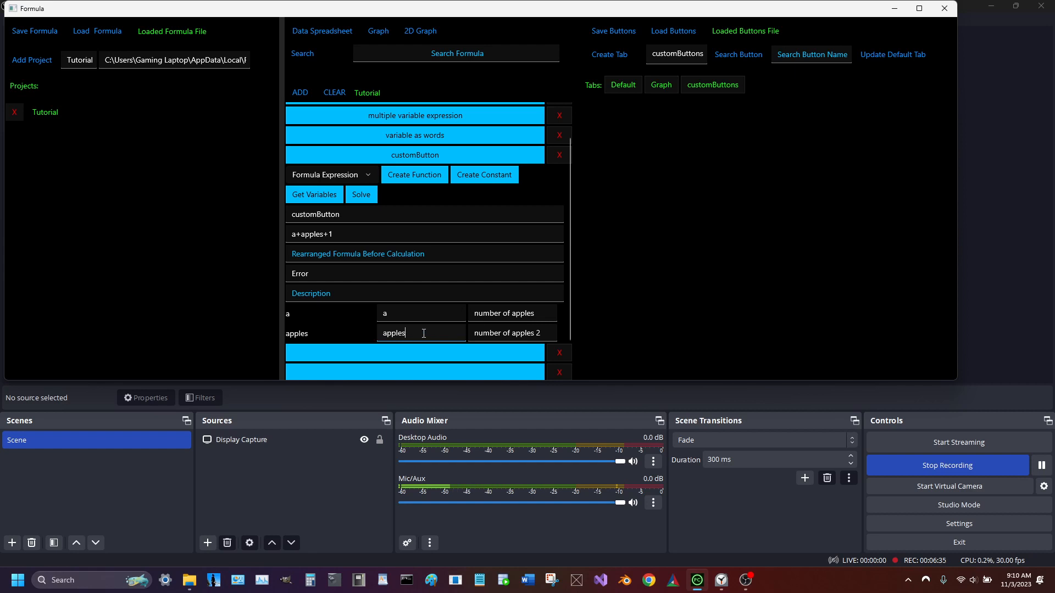
Step: Solve the customButton formula and create its function button again in the customButtons tab
click(424, 178)
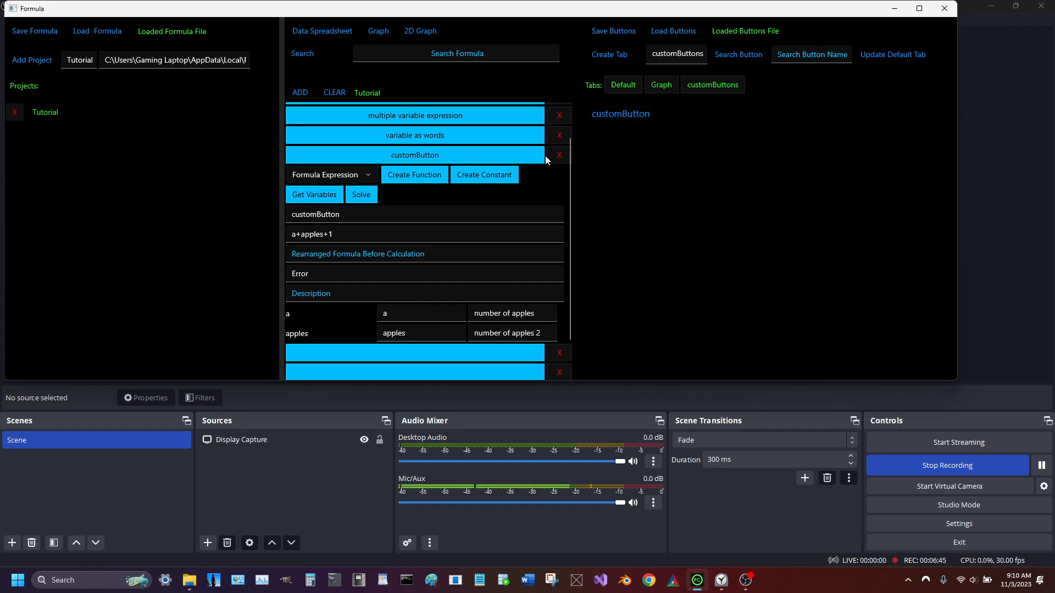
click(616, 116)
click(369, 195)
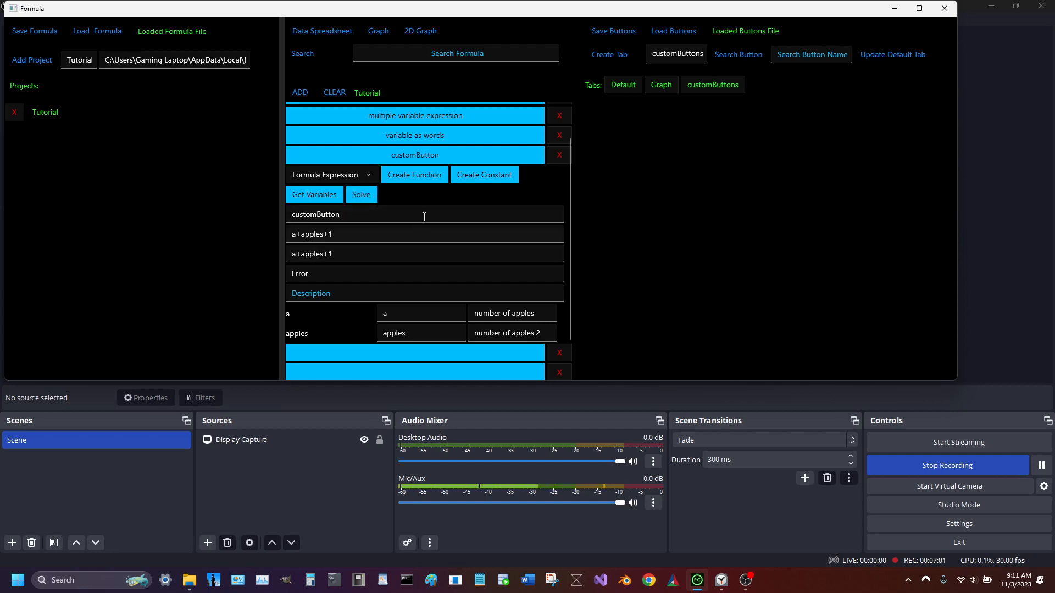
click(428, 179)
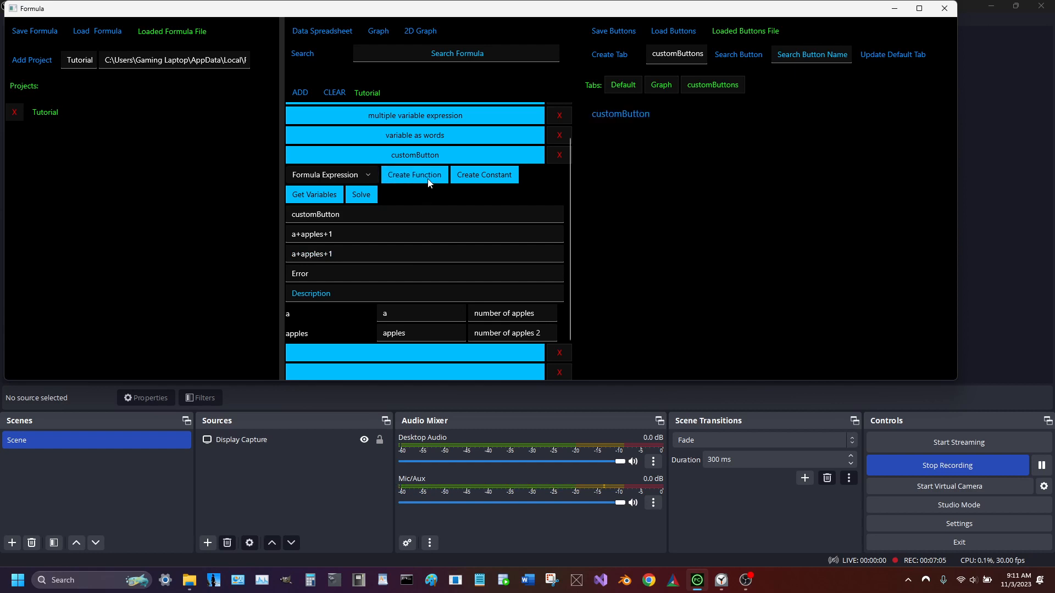
Step: Collapse the customButton entry and expand the blank formula entry below it
click(464, 156)
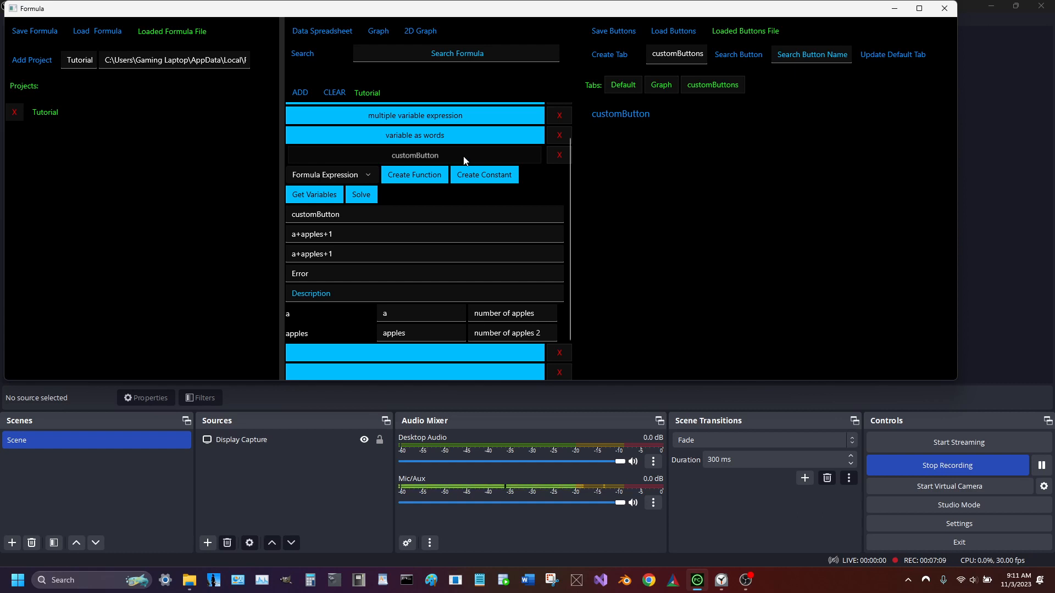
click(445, 352)
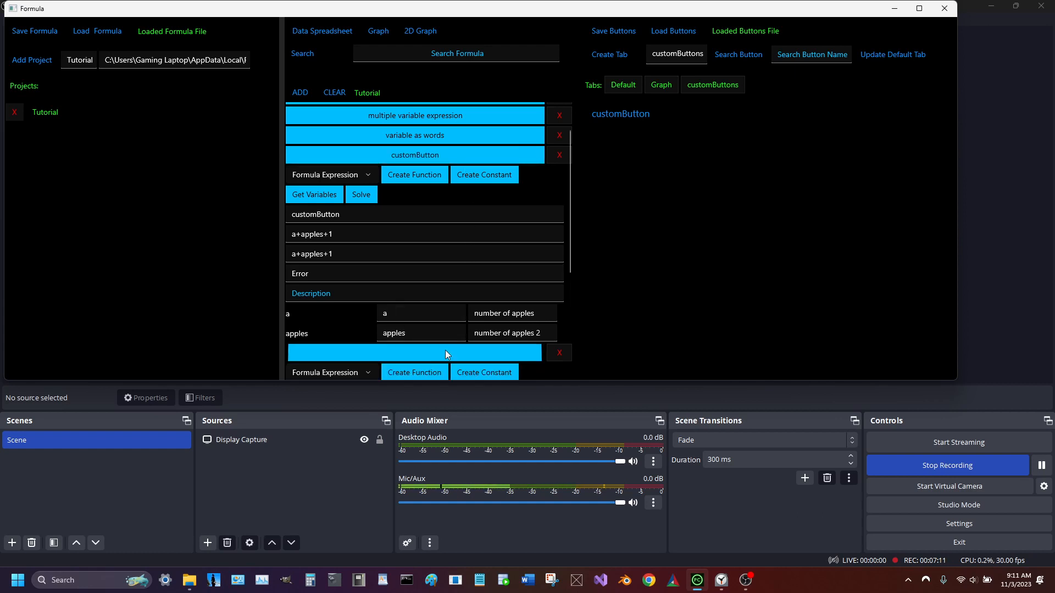
click(437, 158)
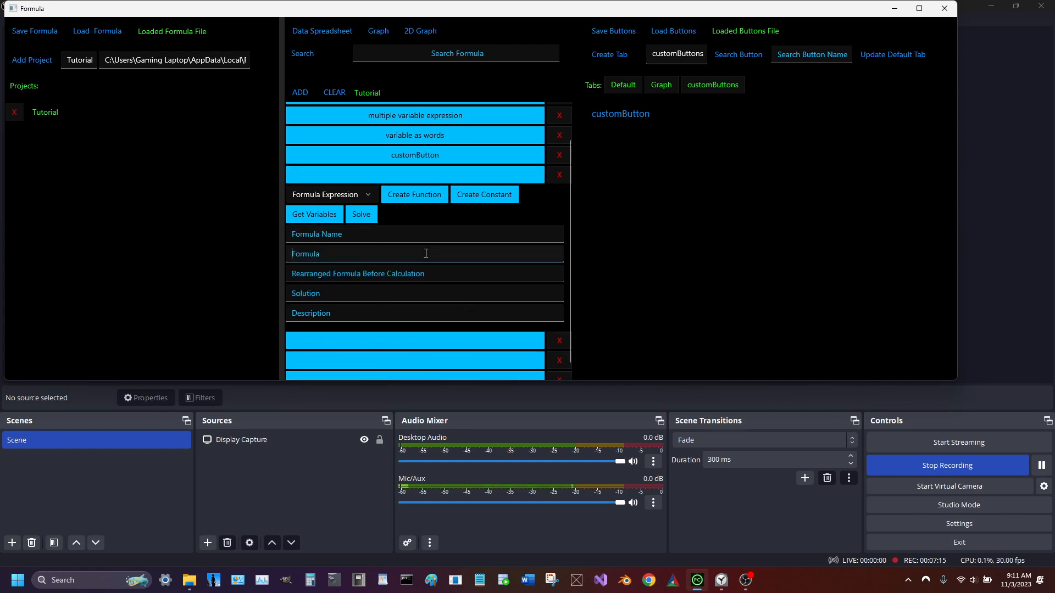
Step: Show the customButton function's description, enlarging its window to fit all variables and moving it clear of the formula window
click(621, 119)
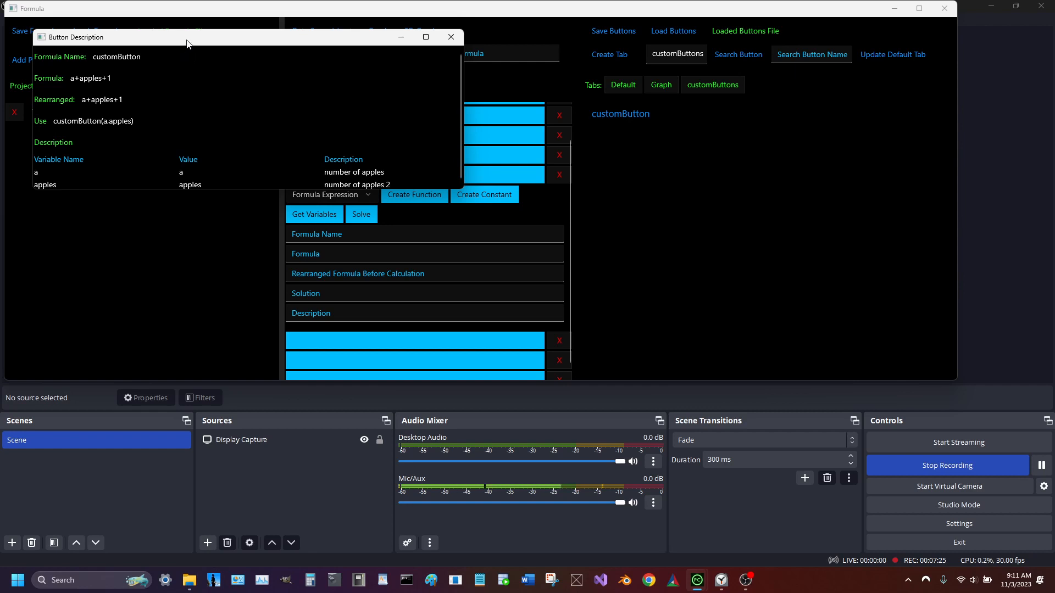
drag(236, 191, 231, 214)
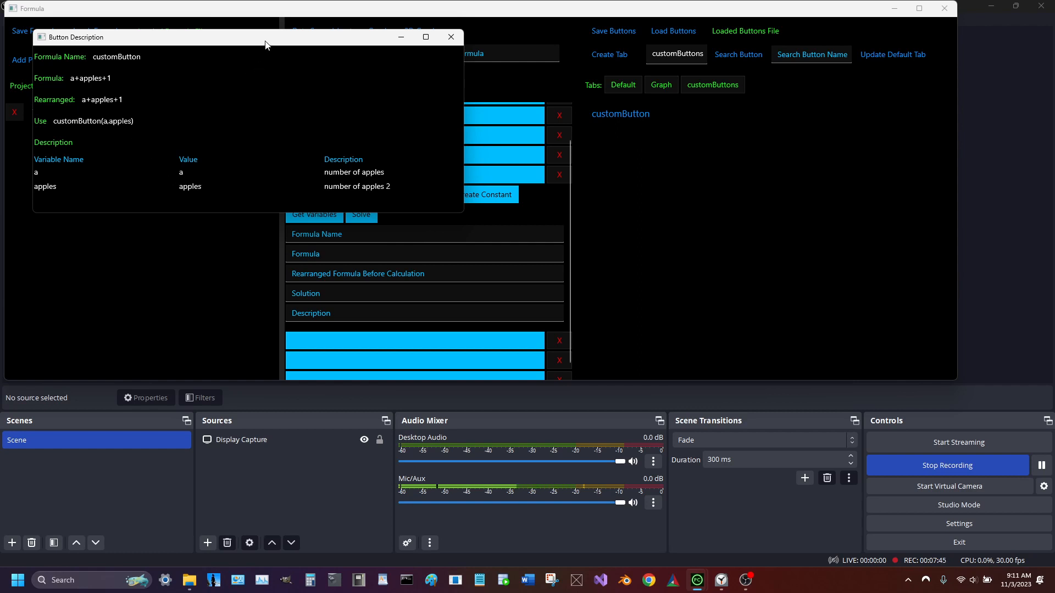
drag(265, 44, 380, 411)
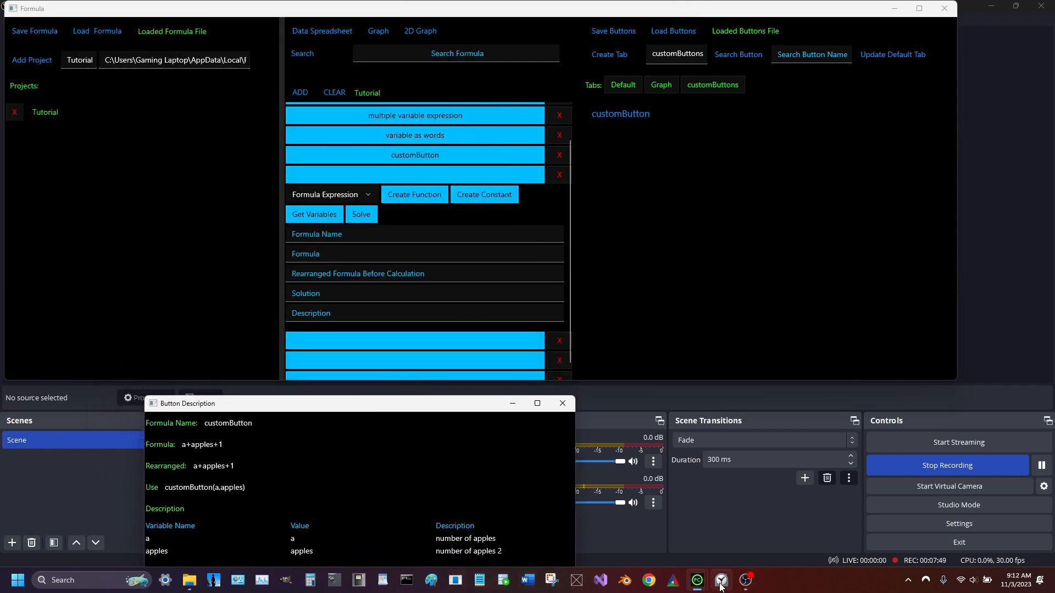
Step: Insert the customButton(a,apples) function as the blank entry's formula and retrieve its variables
click(406, 247)
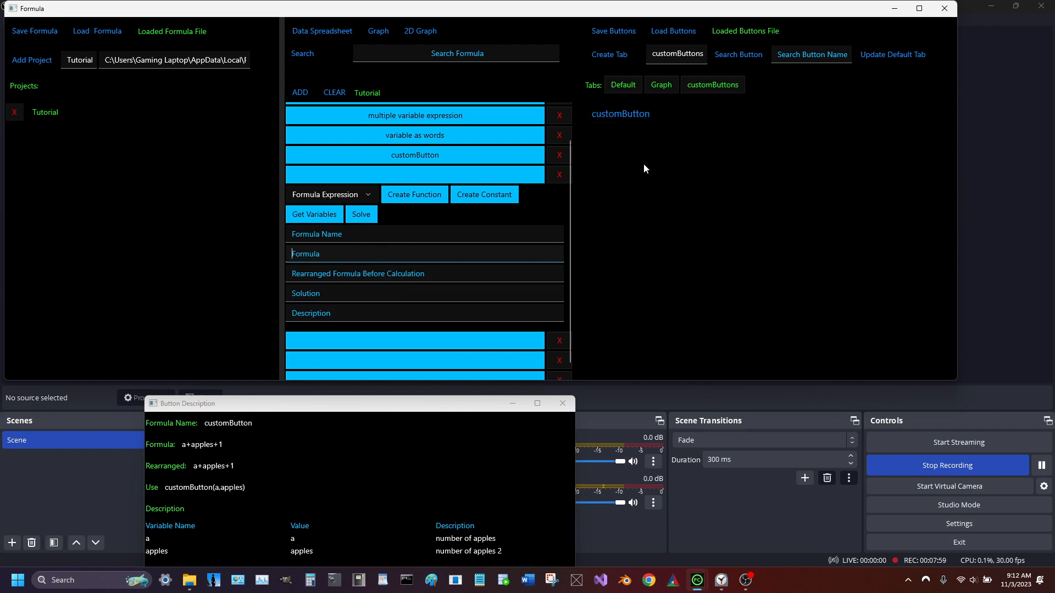
click(634, 114)
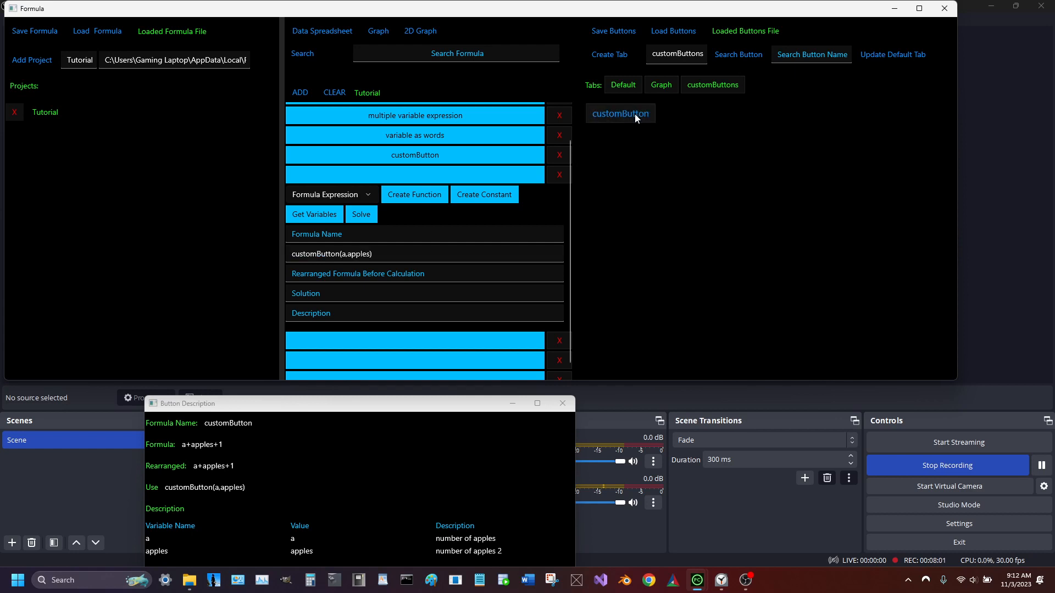
click(364, 254)
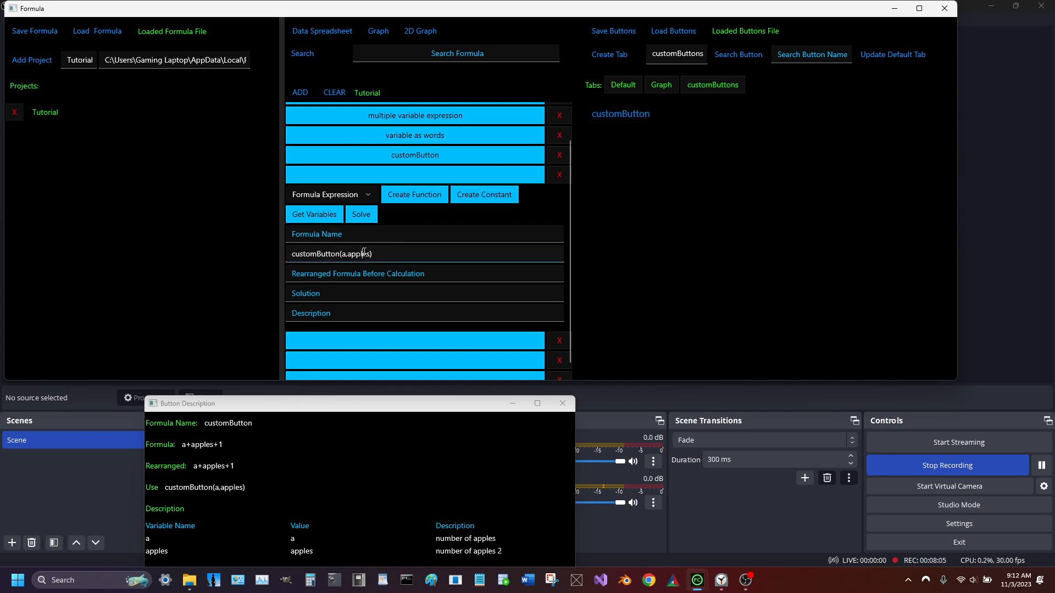
click(331, 217)
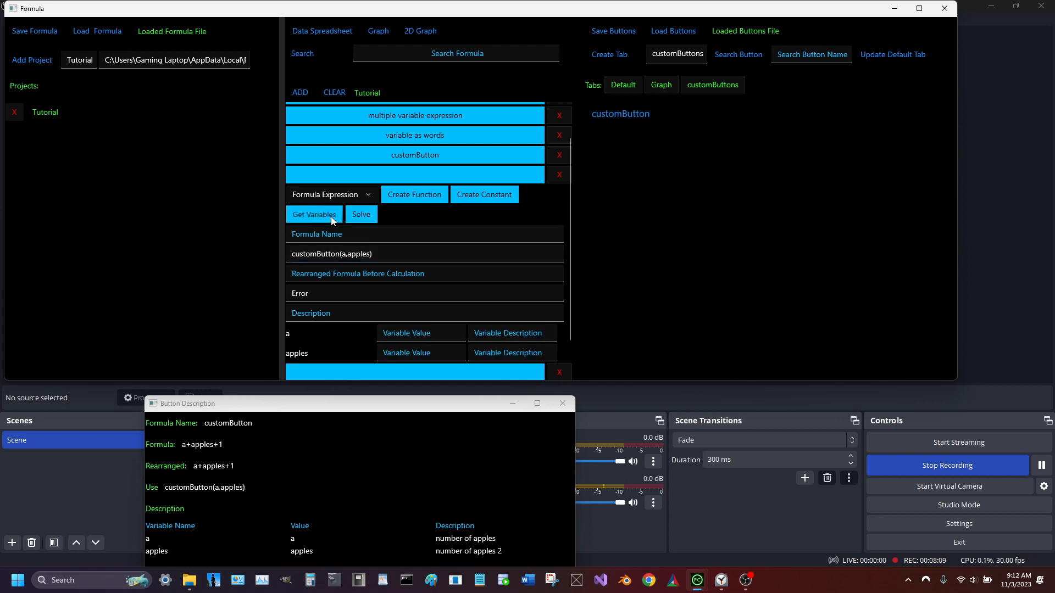
Step: Set both the a and apples variables to 1 and solve the formula
click(382, 333)
text(1)
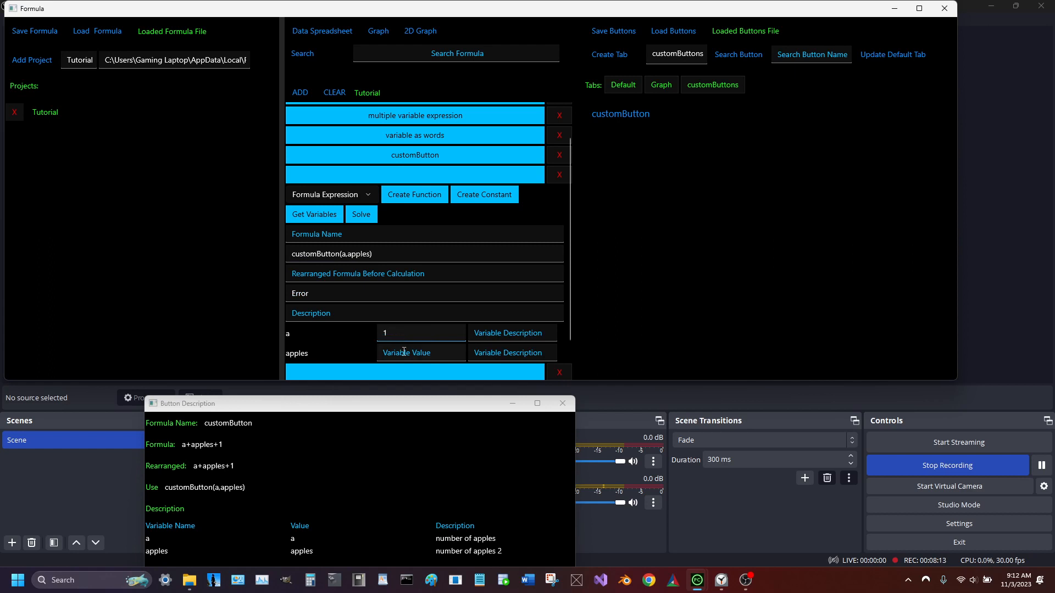
click(404, 353)
text(1)
click(365, 219)
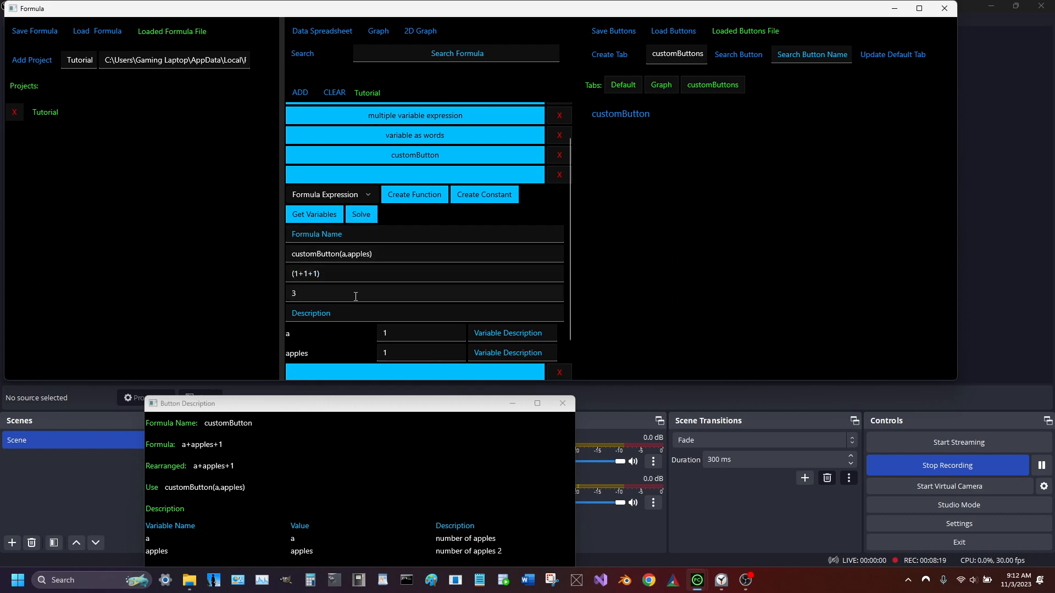
click(369, 253)
drag(370, 253, 342, 254)
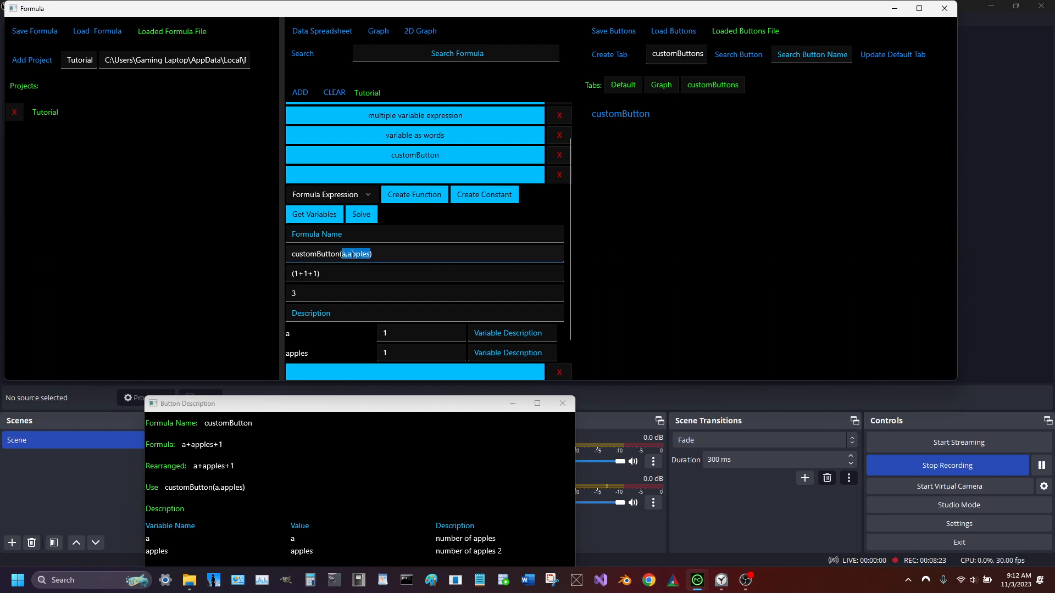
text(,)
key(BackSpace)
key(ctrl+z)
key(ctrl+z)
Step: Replace the function's arguments to make customButton(1,2), refresh the variables and solve the formula
click(348, 255)
drag(371, 255, 341, 256)
text(1,2)
click(334, 219)
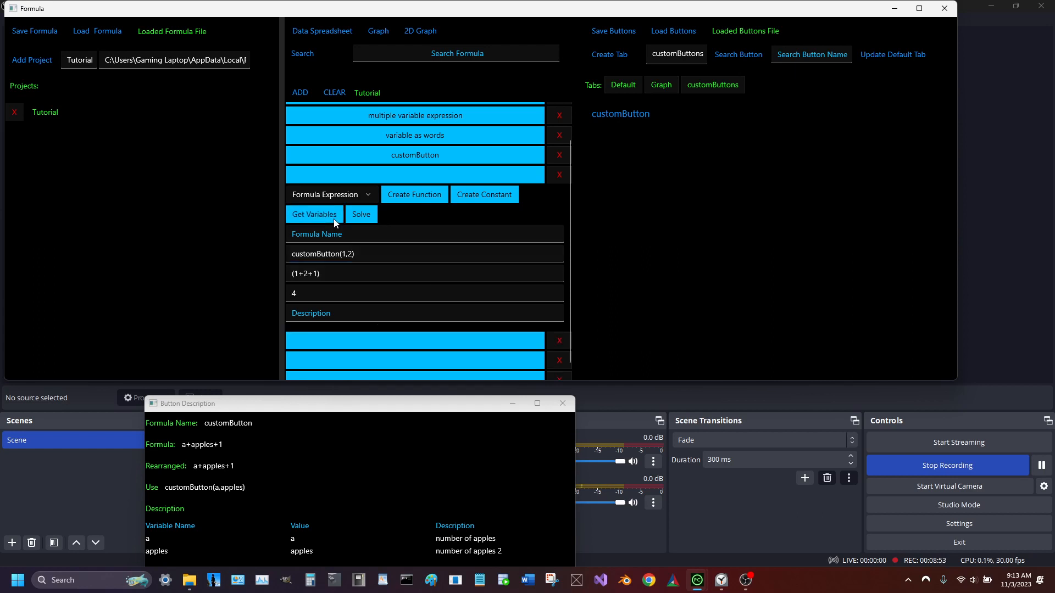
click(365, 220)
Step: Name the blank entry containing customButton(1,2) constantButtons
click(414, 173)
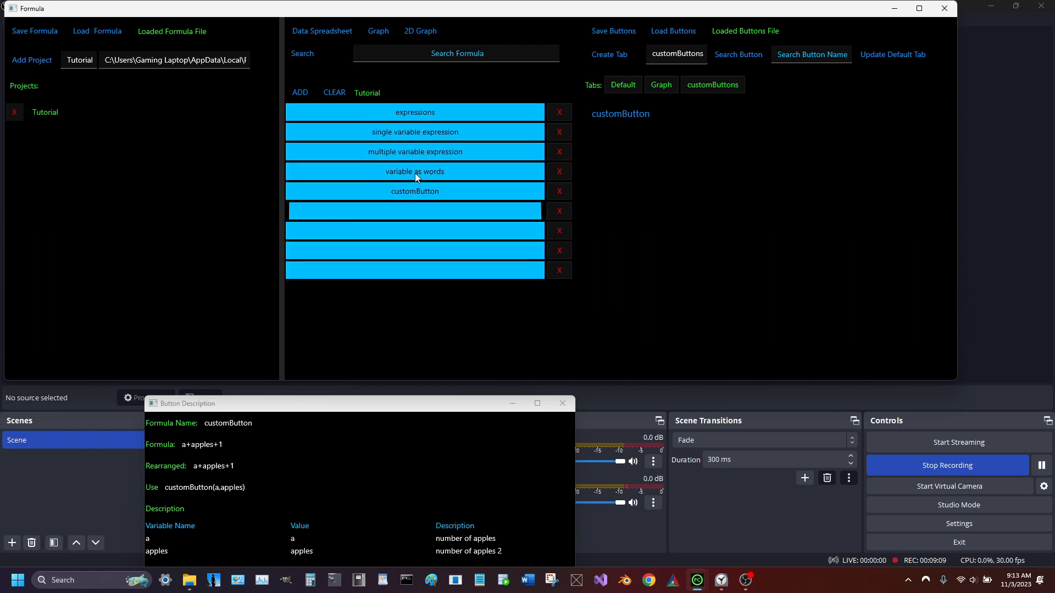
click(416, 208)
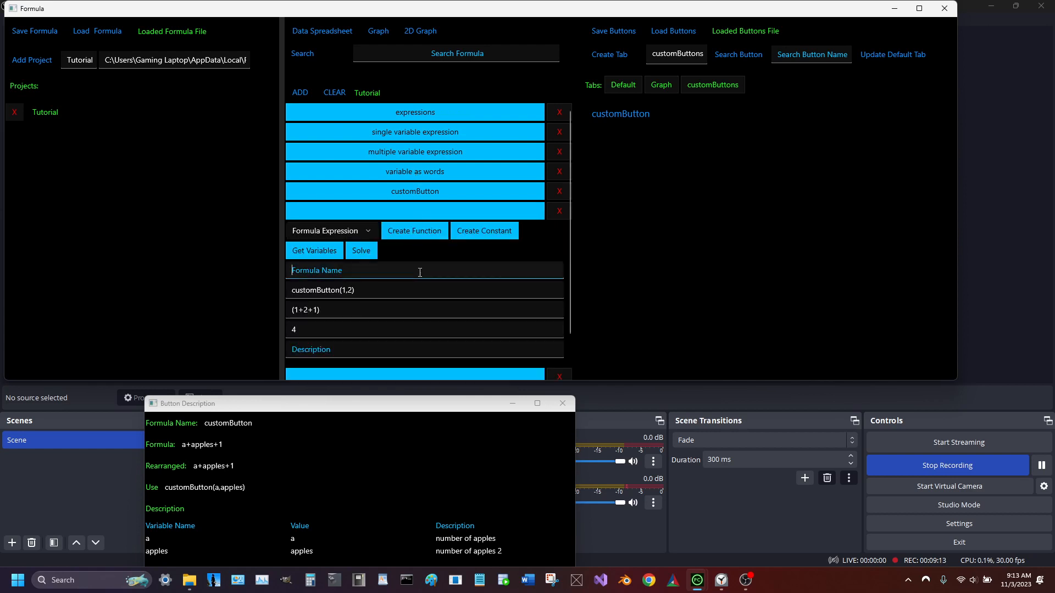
text(constantButtons)
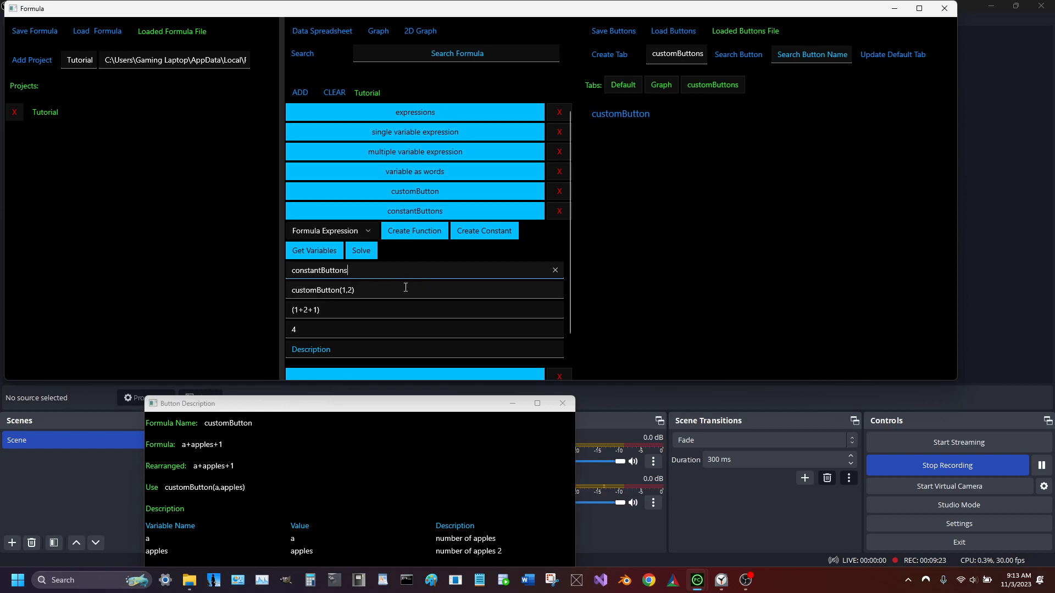
Step: Replace the constantButtons entry's formula with 123+1
drag(448, 290, 249, 292)
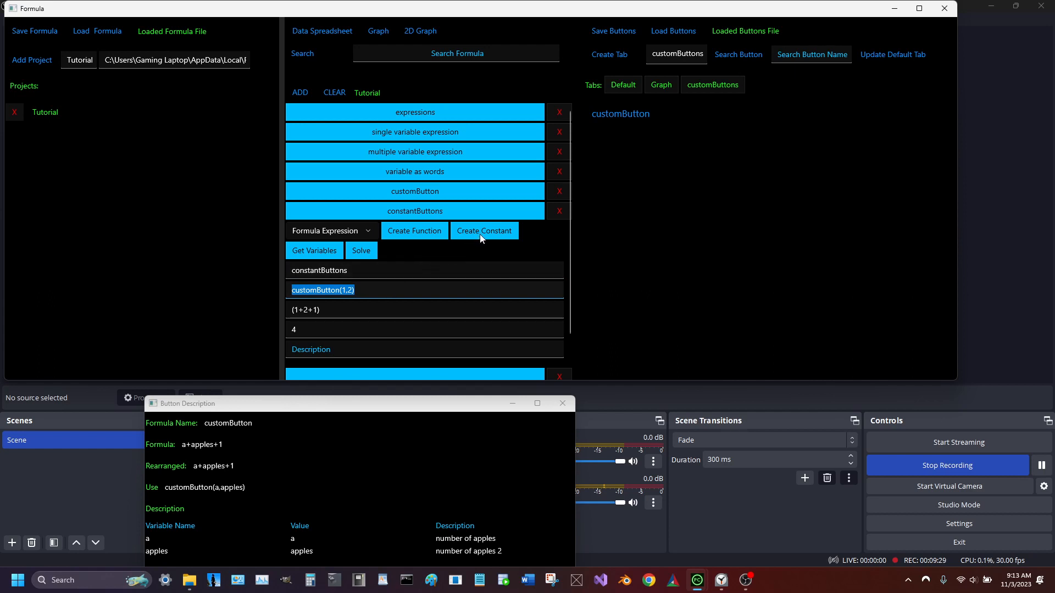
key(BackSpace)
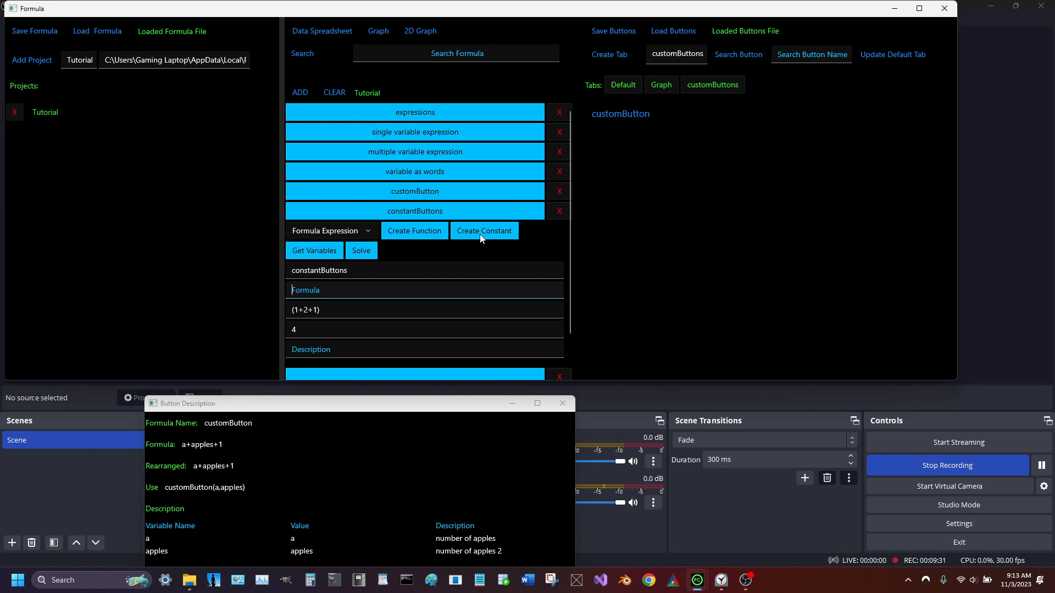
text(123)
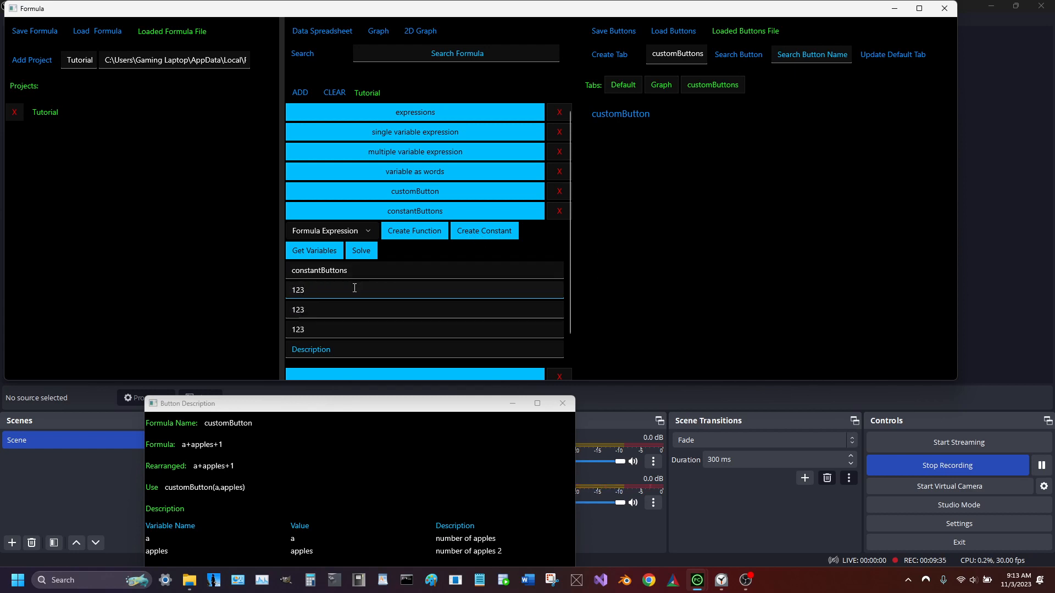
text(+1)
click(470, 230)
scroll(418, 308, down, 3)
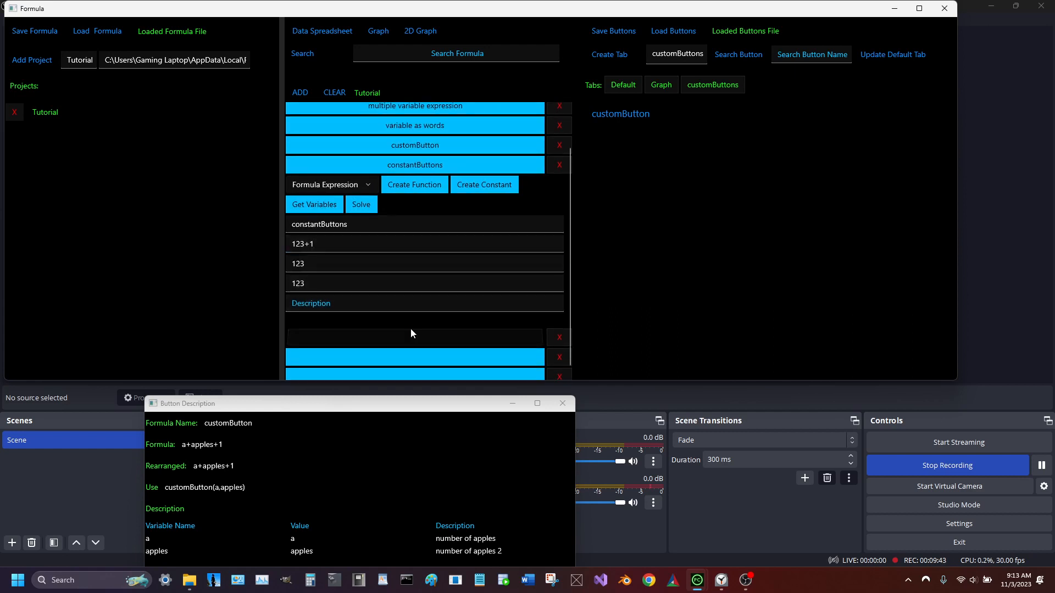
scroll(422, 297, down, 2)
click(413, 297)
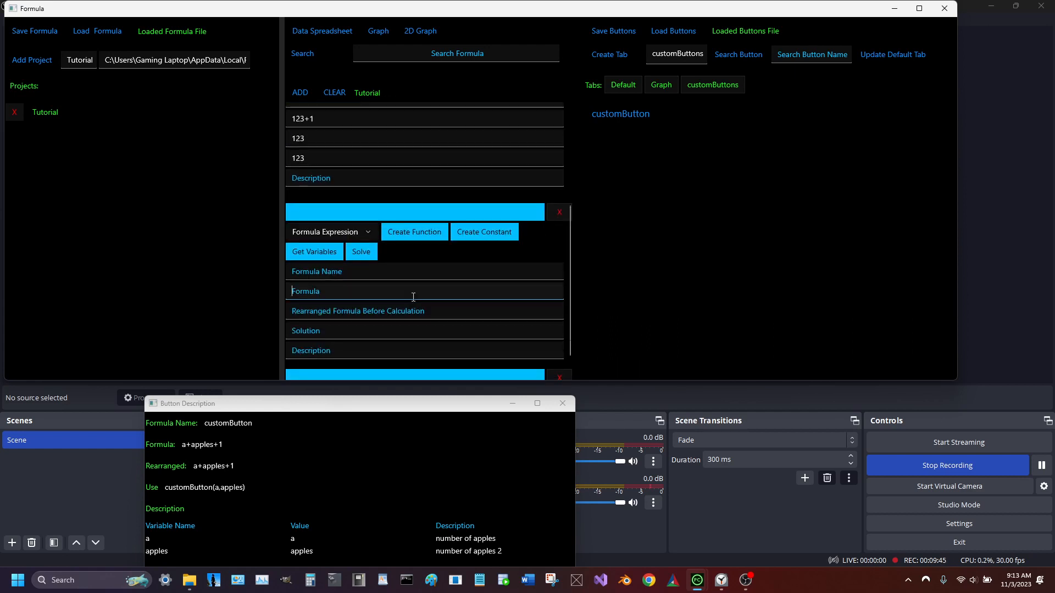
scroll(413, 297, down, 1)
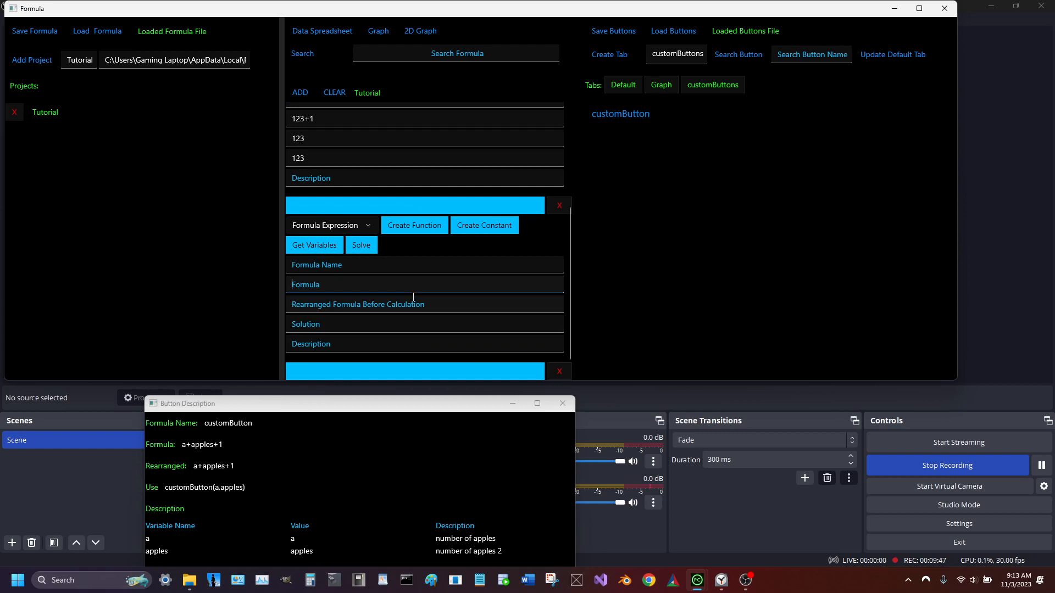
text(())
key(Left)
text(const)
Step: Clear the constantButtons entry's formula and insert the customButton(a,apples) function in its place
scroll(374, 268, up, 3)
click(350, 289)
key(BackSpace)
key(BackSpace)
key(BackSpace)
key(BackSpace)
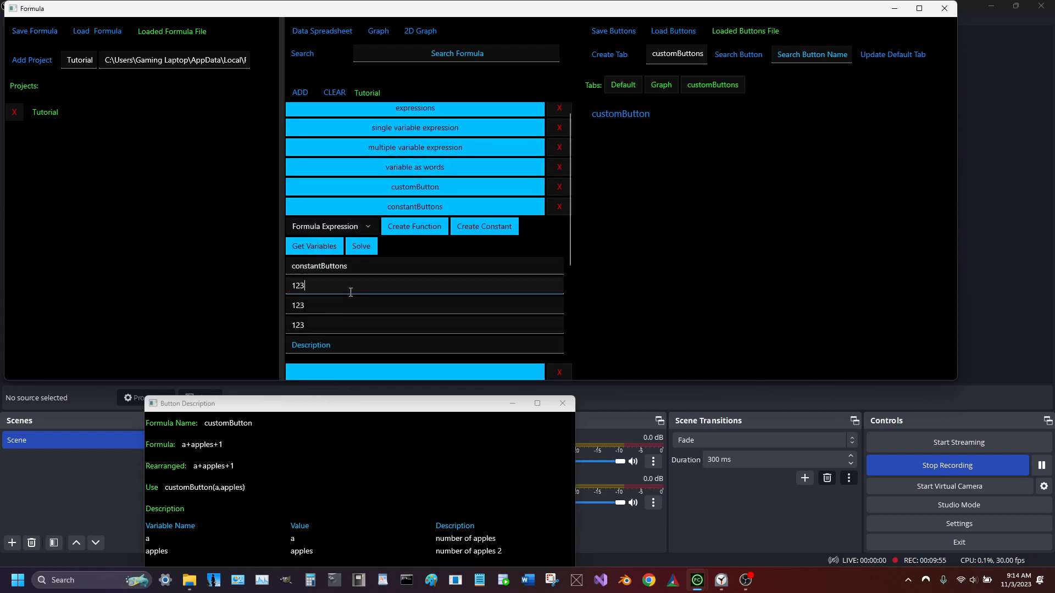
key(BackSpace)
click(612, 117)
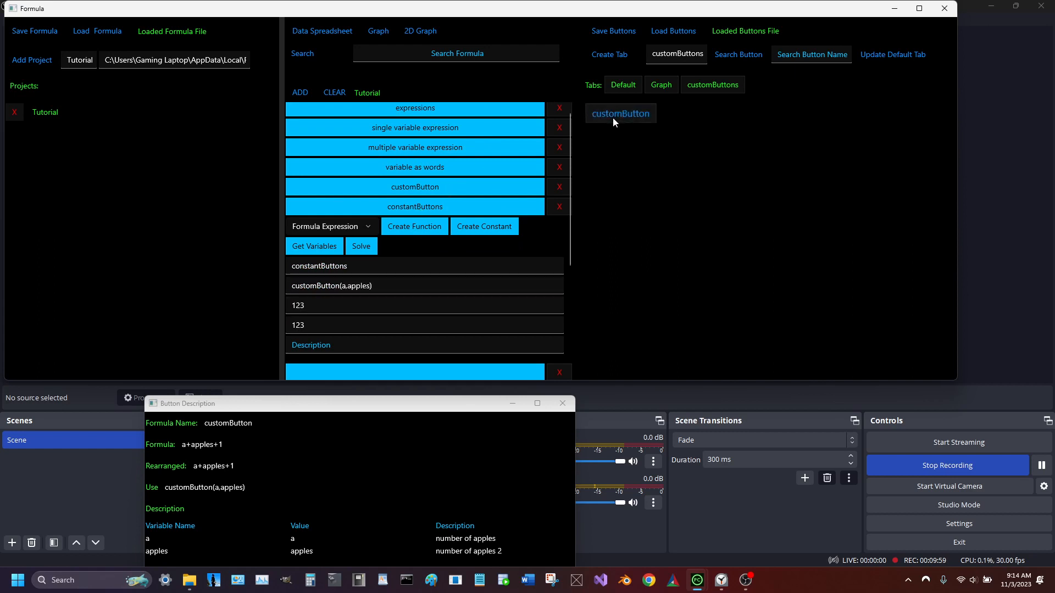
Step: Change the inserted function's arguments to 1 and 2, refresh the variables and solve the constantButtons formula
click(397, 284)
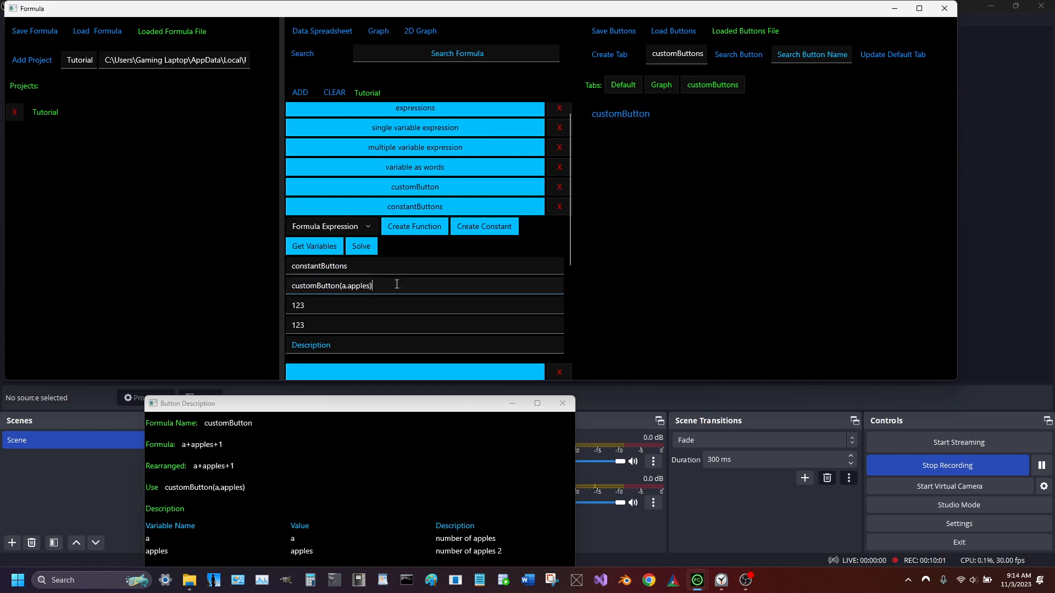
double_click(360, 285)
click(348, 286)
double_click(345, 285)
text(1)
double_click(358, 285)
text(2)
click(324, 249)
click(355, 252)
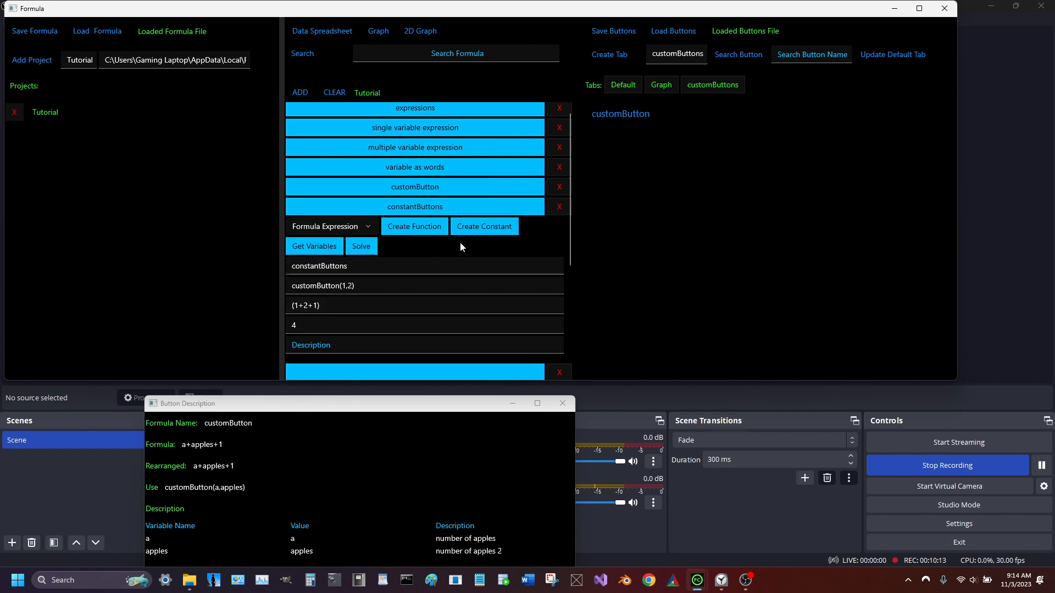
Step: Rename the constantButtons entry to constantButton and create a constant button from it
drag(386, 266, 267, 270)
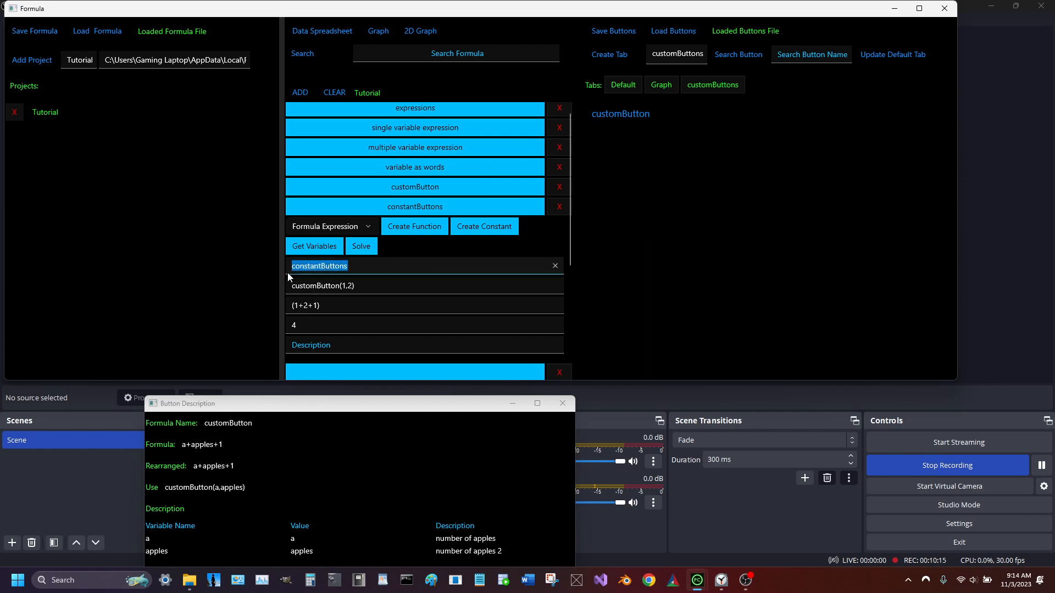
click(394, 266)
key(BackSpace)
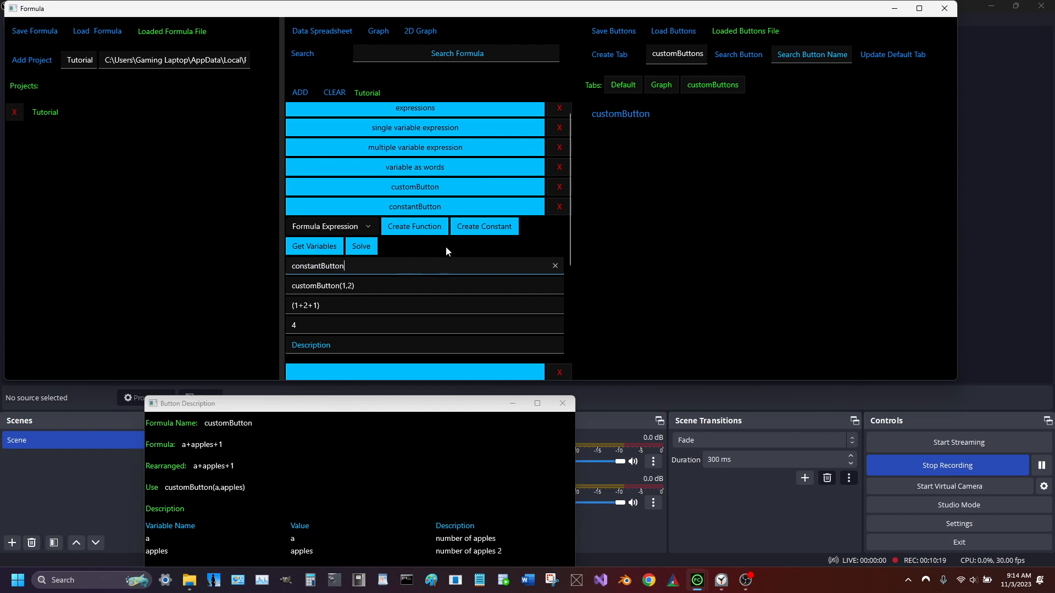
click(487, 226)
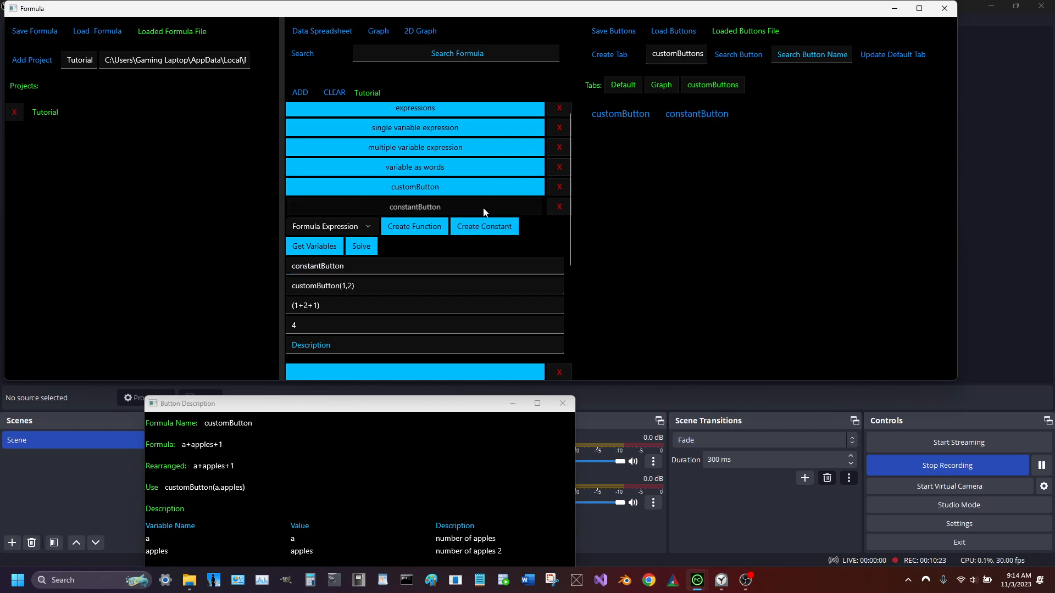
Step: Insert the constantButton constant as the next blank entry's formula and evaluate it
click(420, 303)
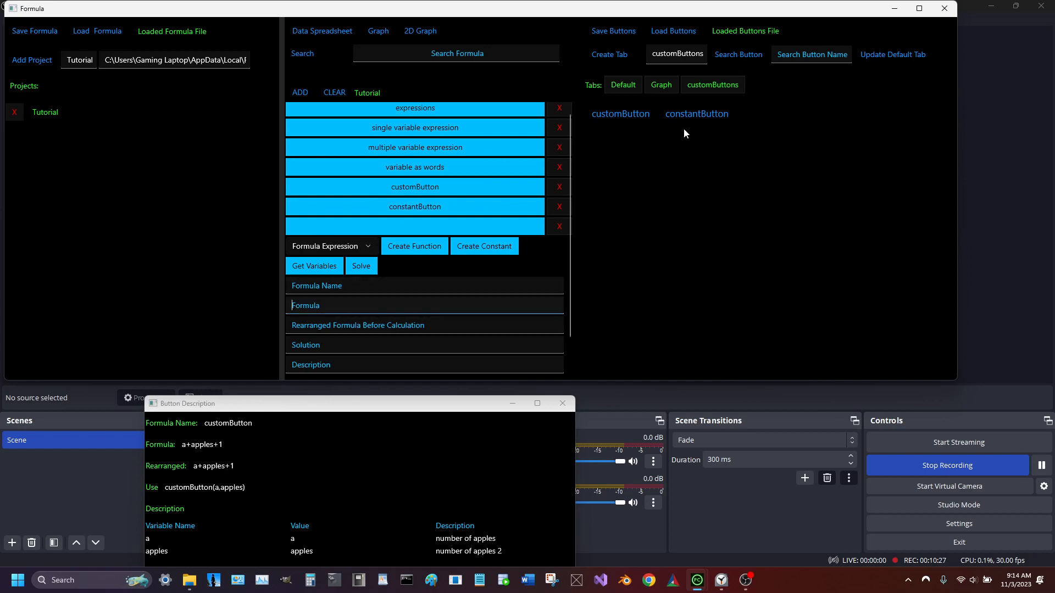
click(685, 114)
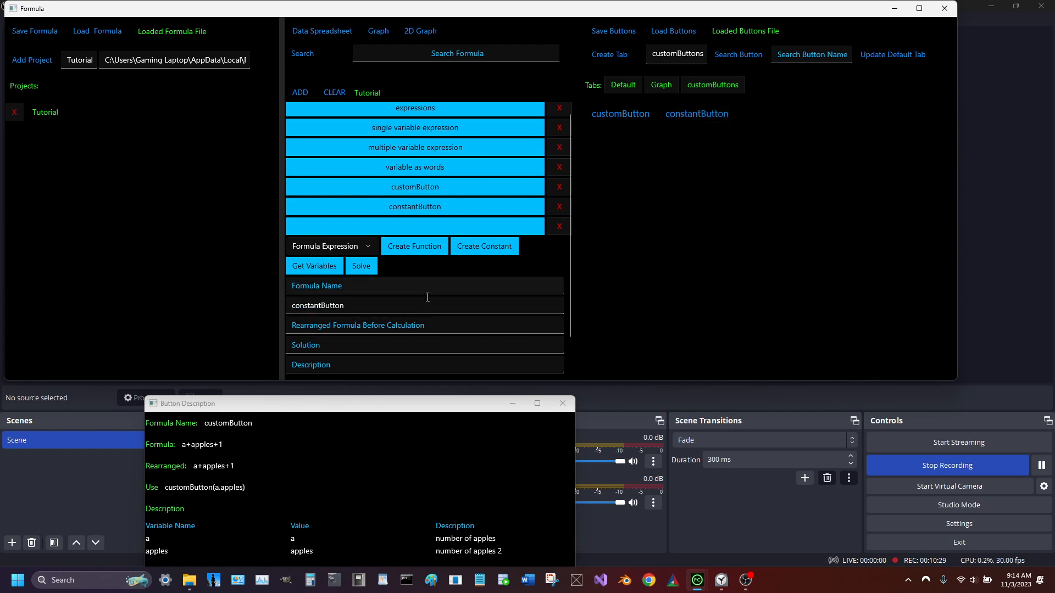
click(406, 305)
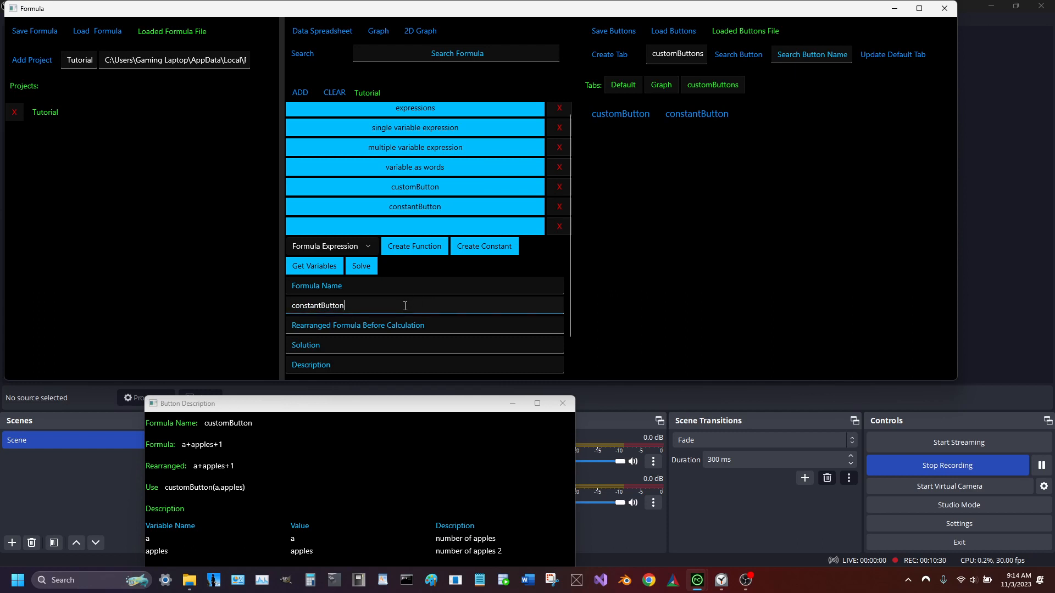
click(334, 268)
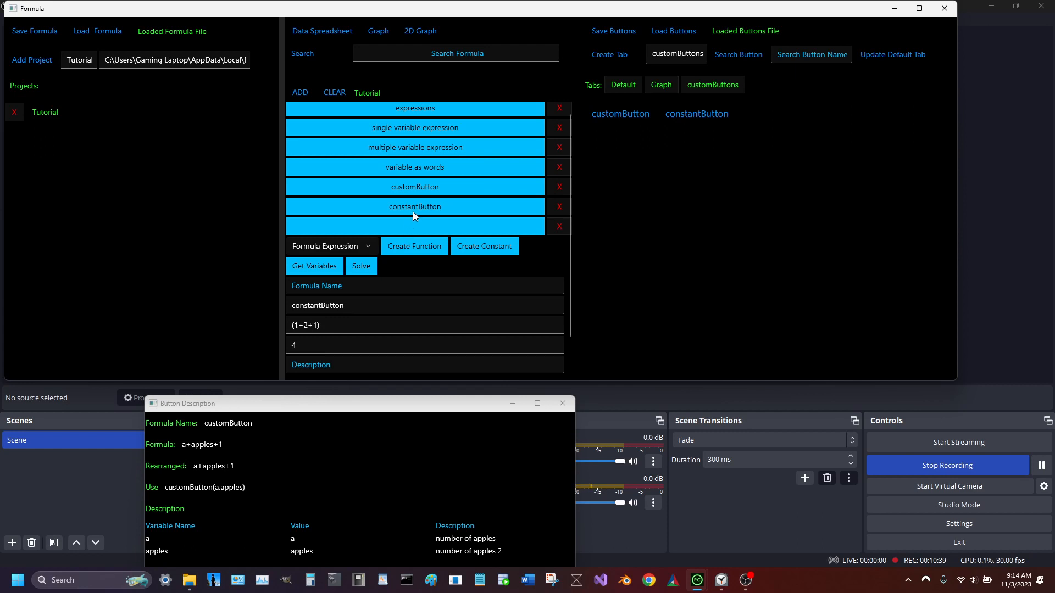
Step: Review the formulas and solutions of the customButton and constantButton entries, collapsing each after viewing
click(414, 193)
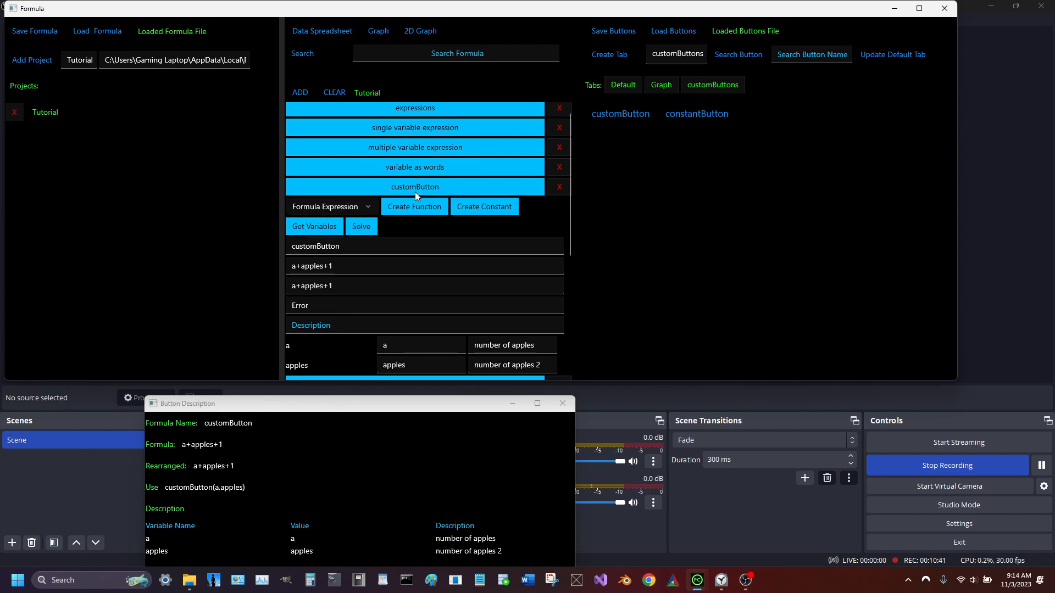
click(414, 193)
click(417, 203)
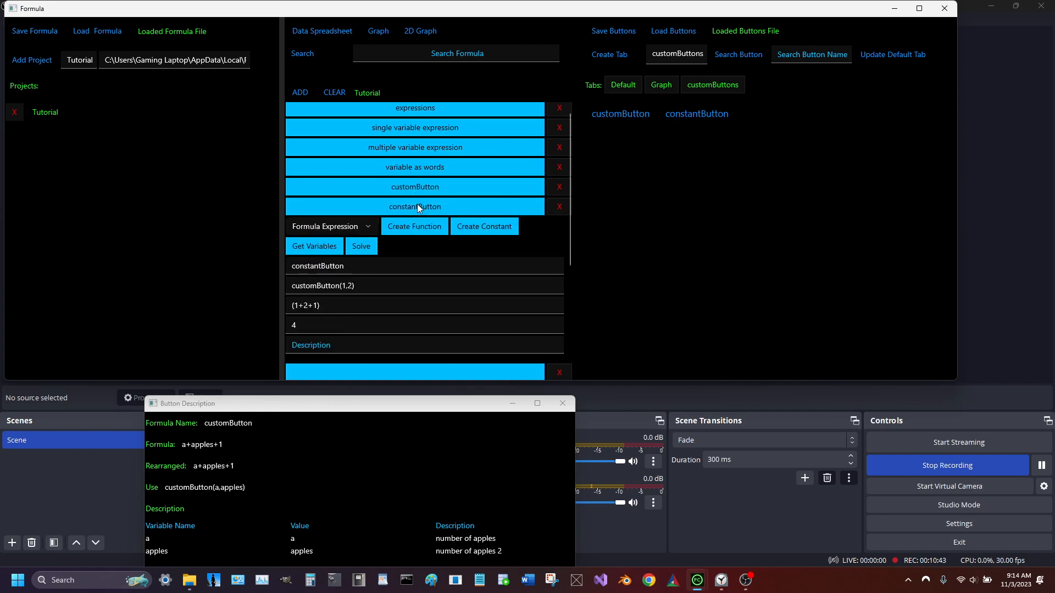
scroll(360, 274, down, 3)
scroll(358, 257, up, 3)
click(413, 212)
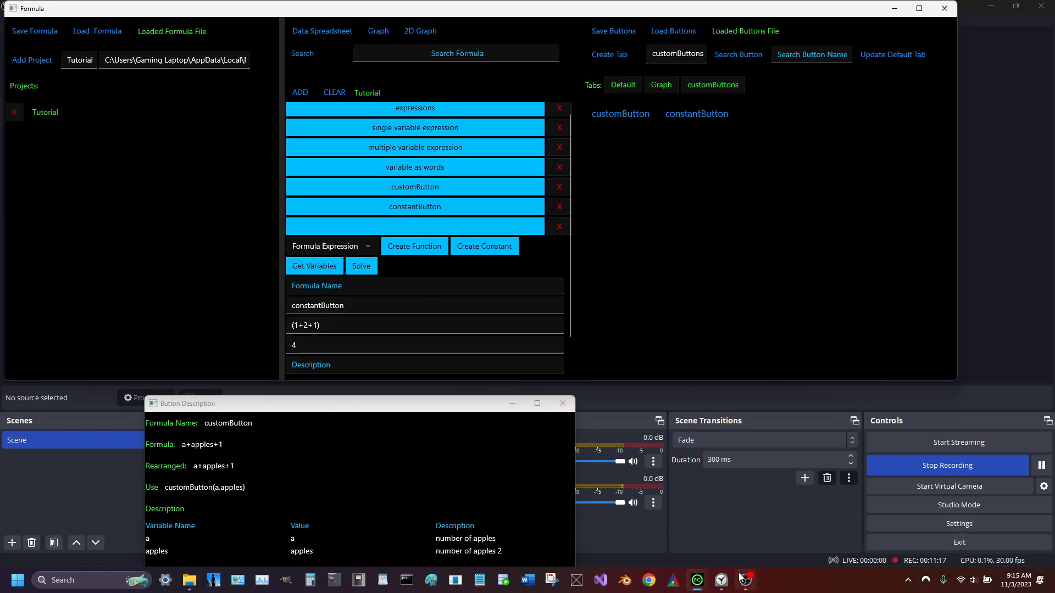
Step: Collapse the blank entry that uses constantButton and switch to OBS Studio
mouse_move(726, 586)
click(463, 231)
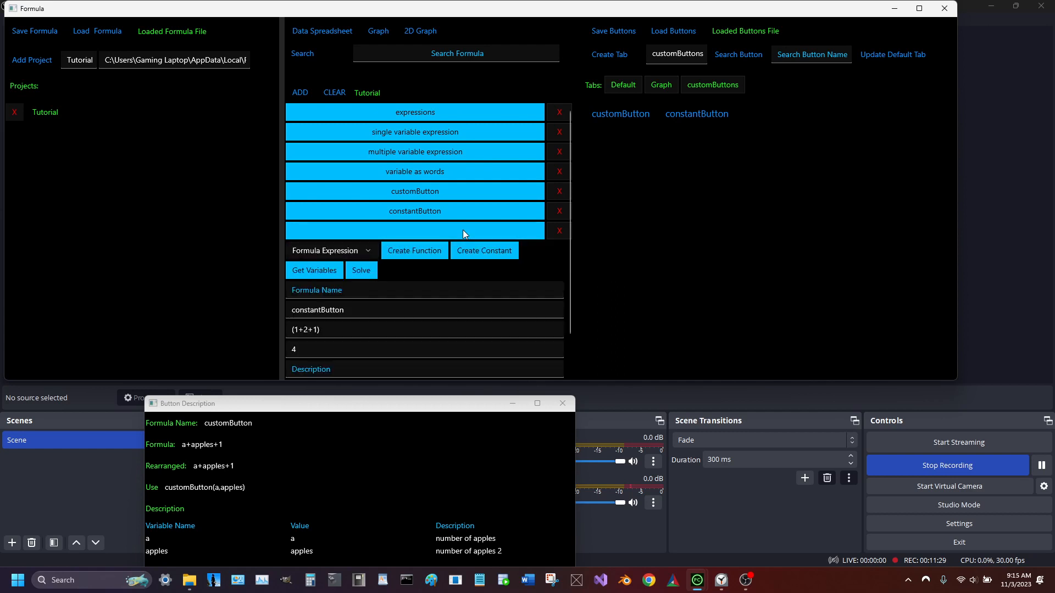
click(463, 230)
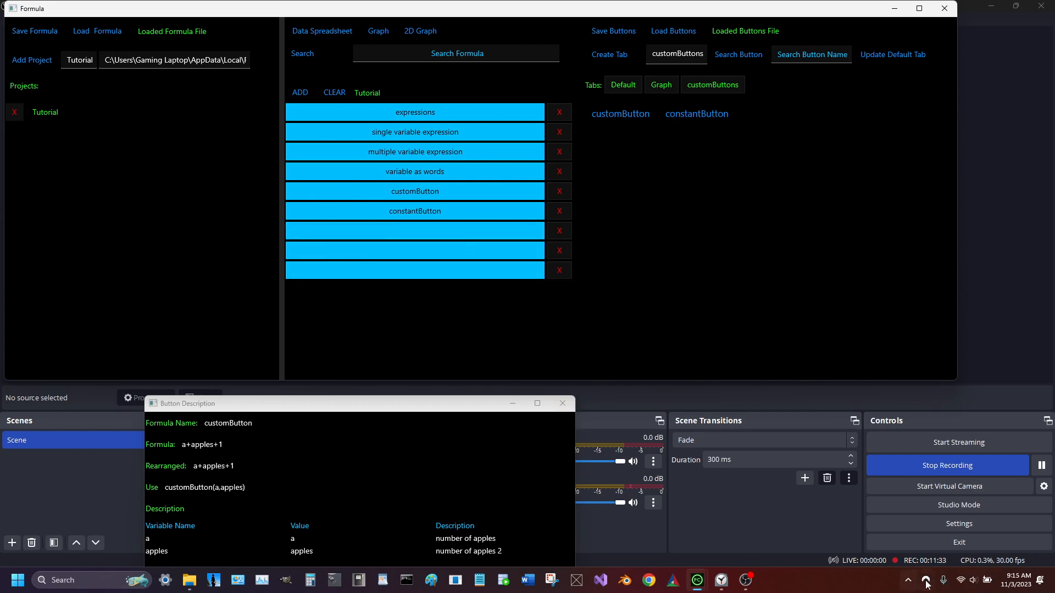
click(746, 580)
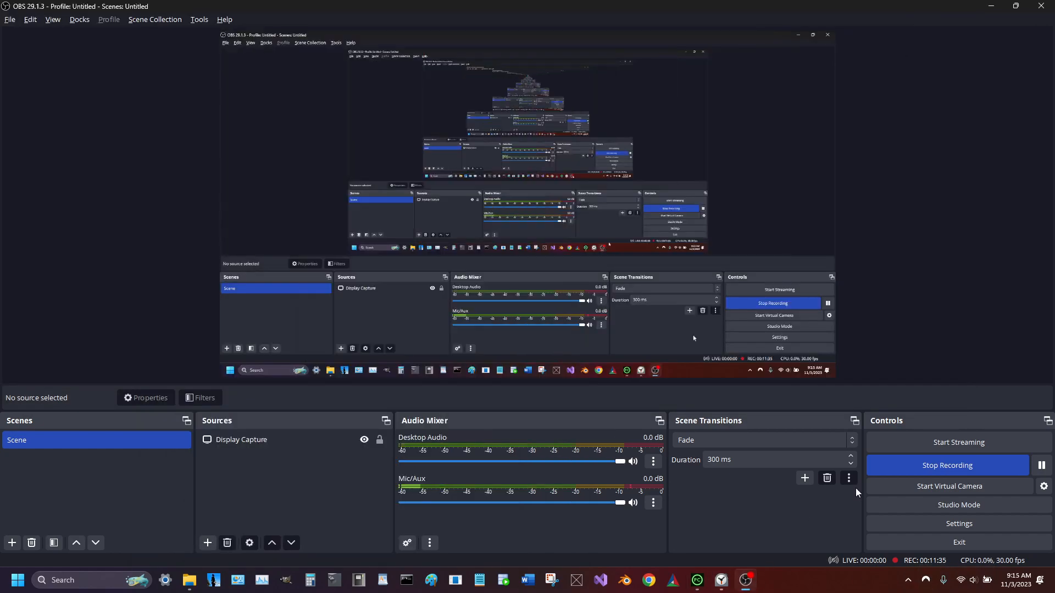